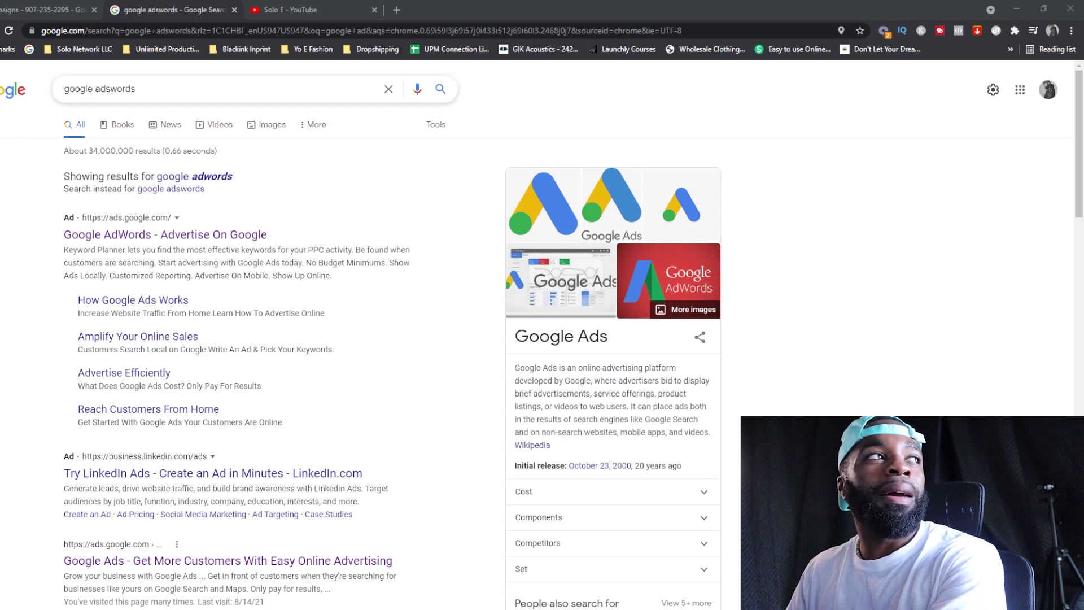
Correct the Google search to "google adwords" and open the official Google Ads site from the results.
click(100, 89)
key(BackSpace)
key(Return)
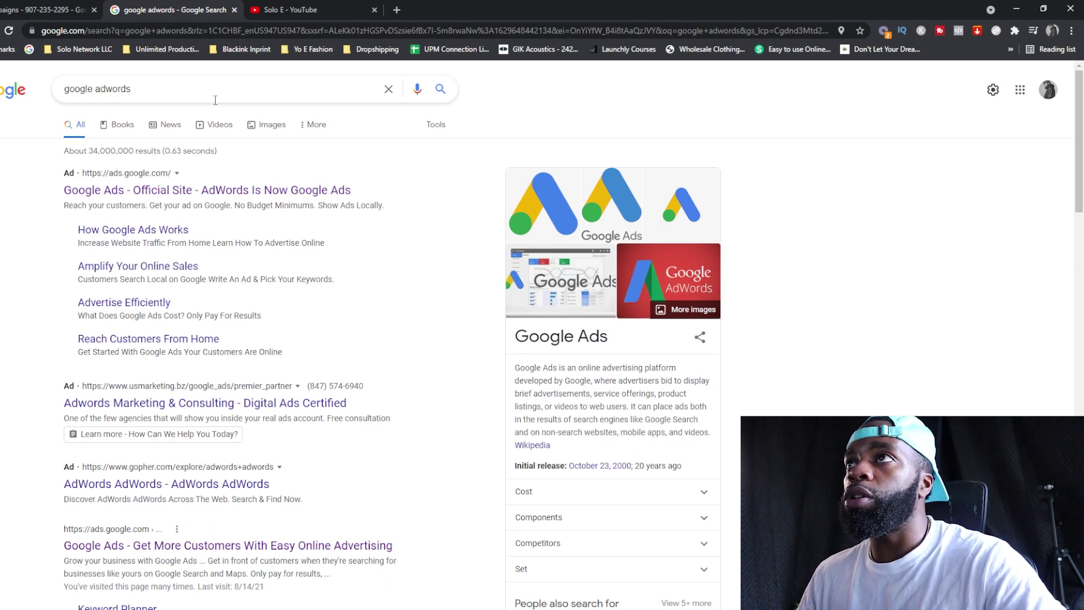
click(228, 192)
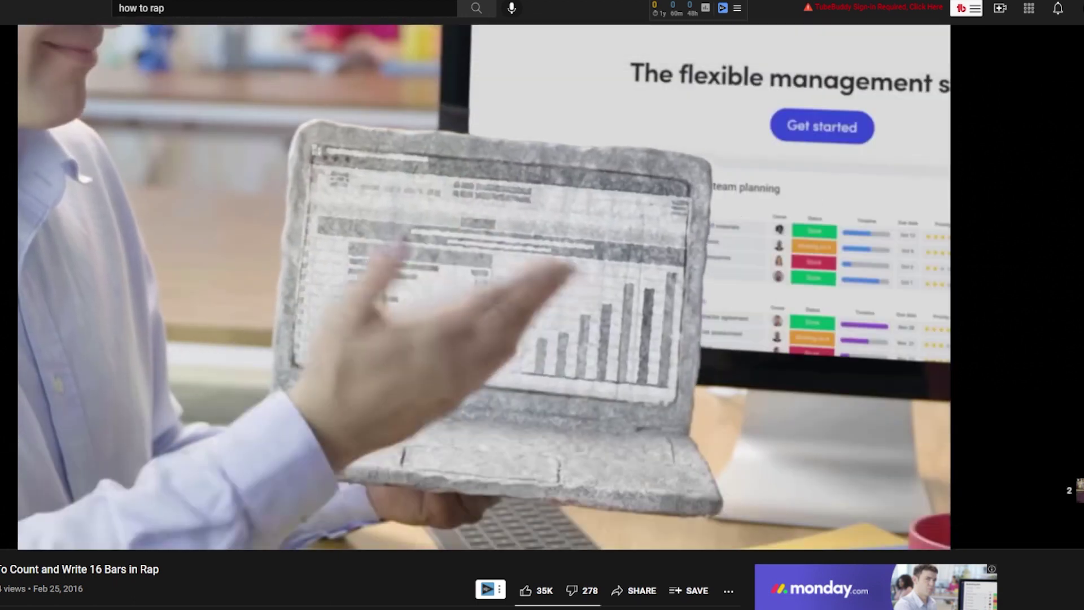
scroll(542, 316, down, 2)
scroll(542, 316, down, 3)
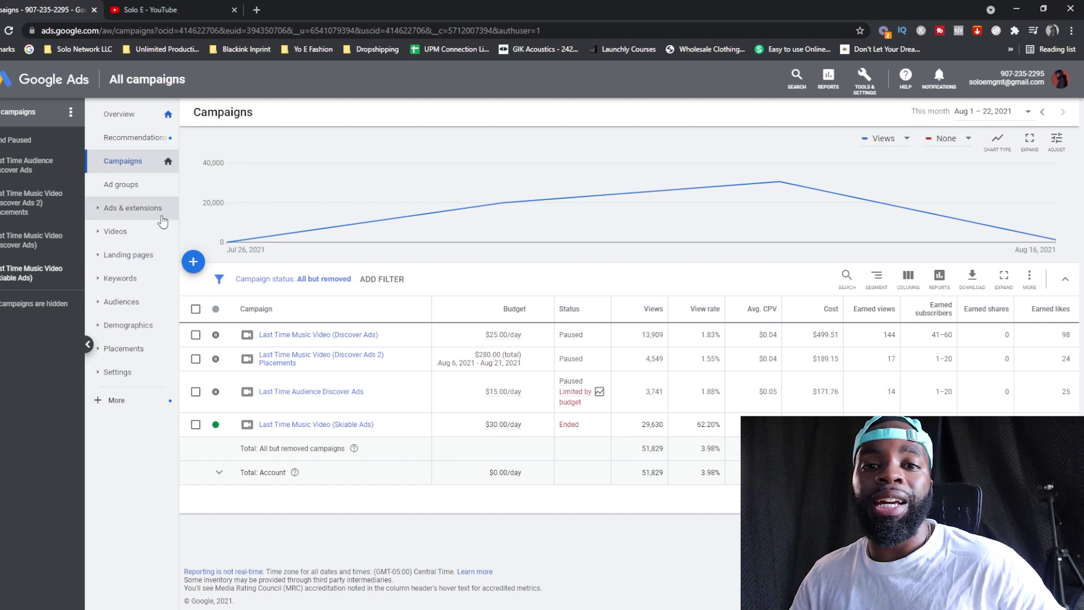
Start a new campaign without a goal's guidance, using the Video type and the Custom video campaign subtype.
click(198, 262)
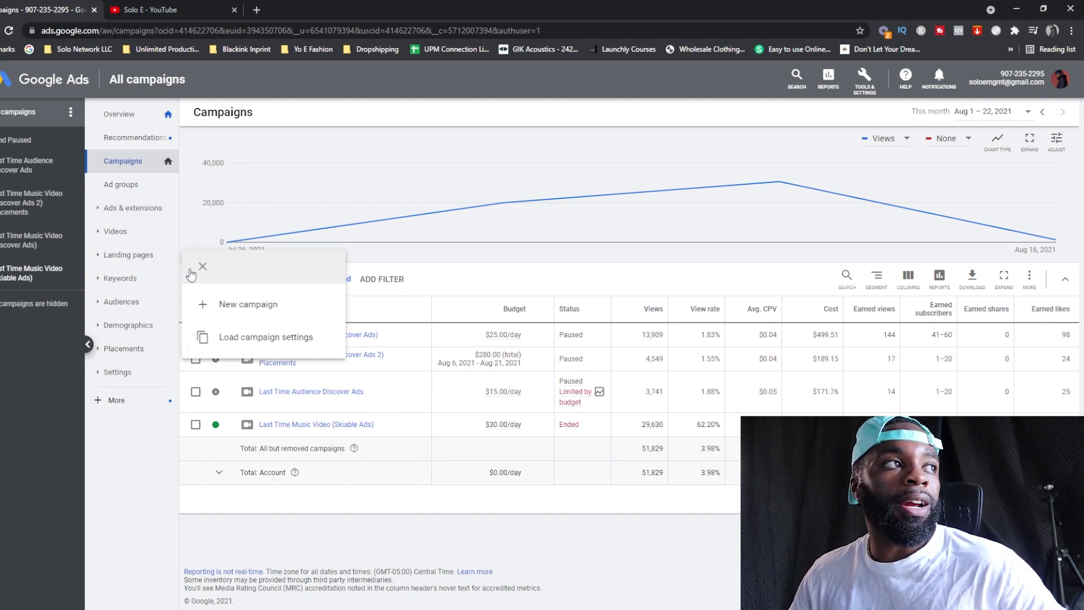
click(264, 312)
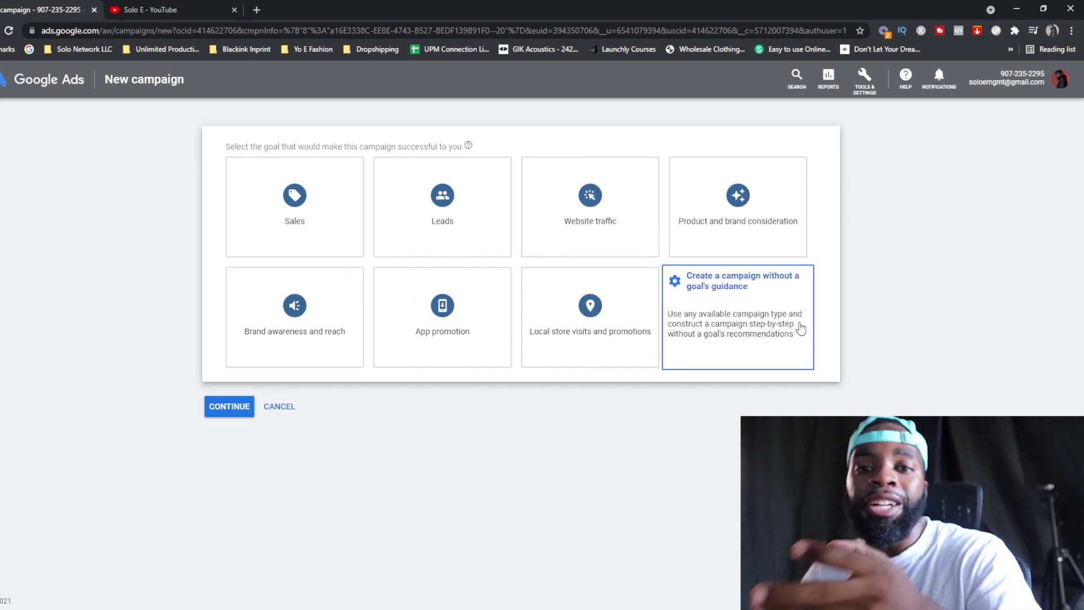
click(756, 328)
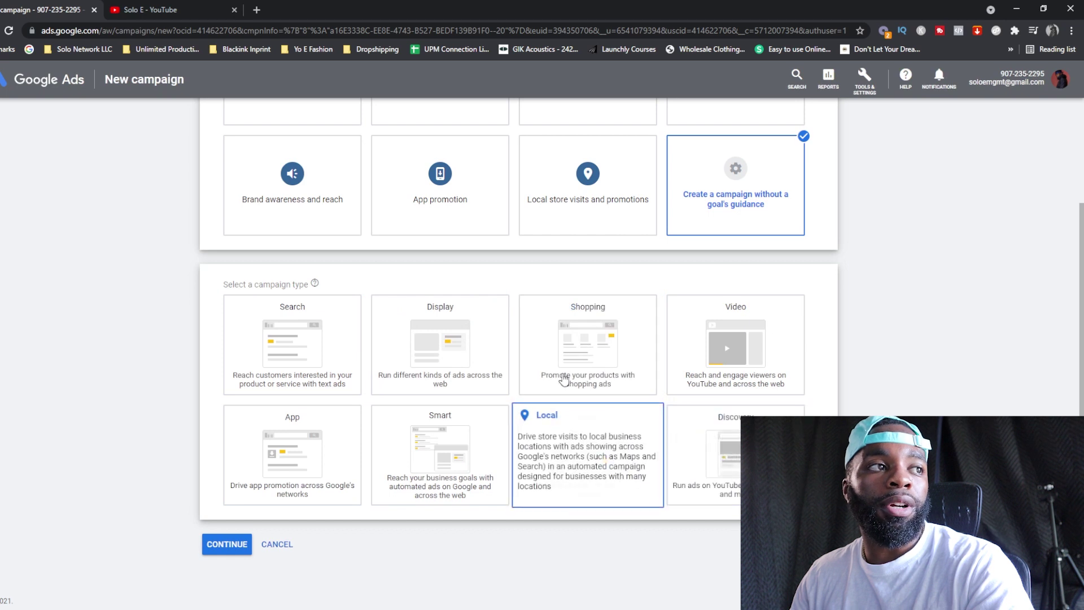
click(780, 362)
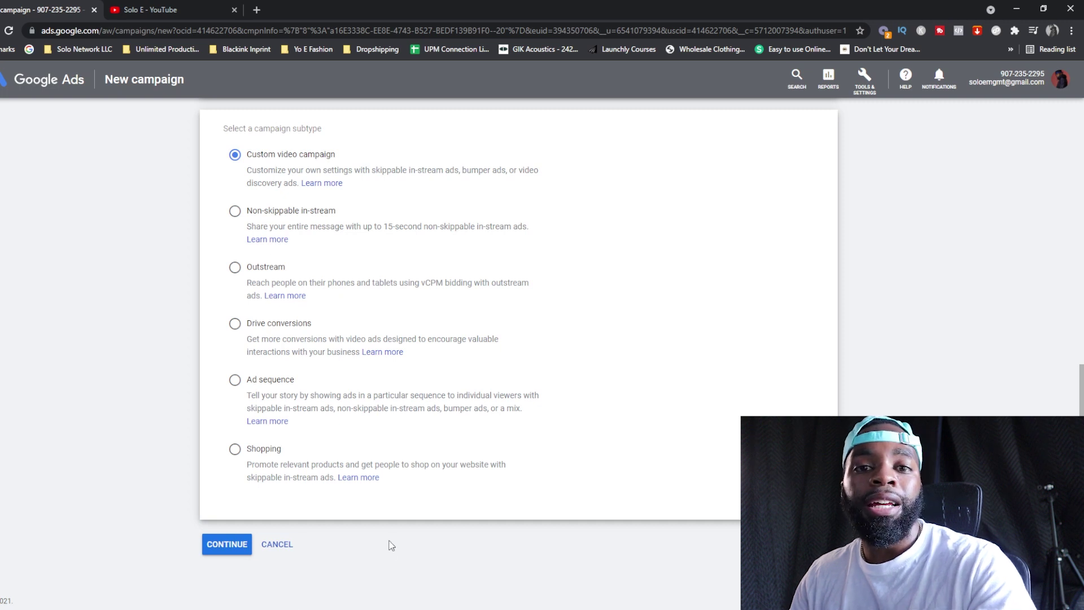
click(226, 544)
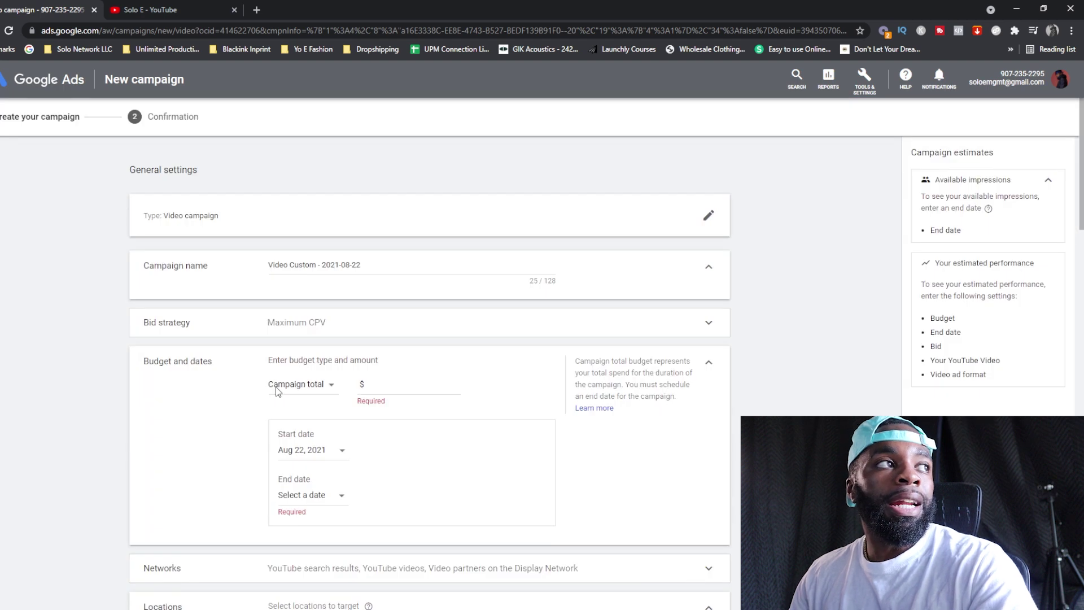
Name the campaign "Last Time Music Video - (Discover Ad)".
triple_click(301, 265)
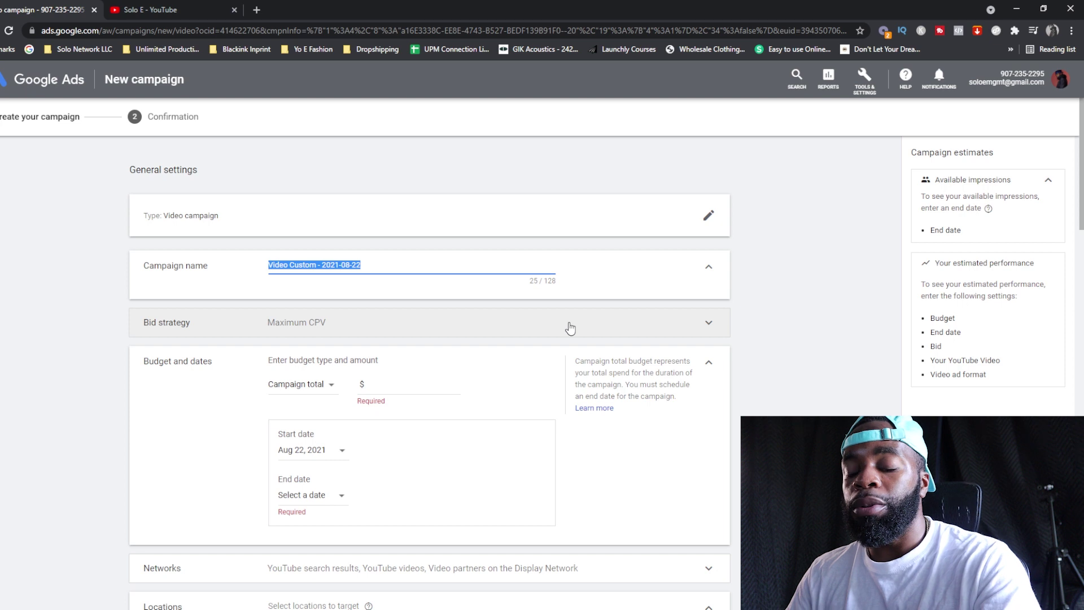
text(La)
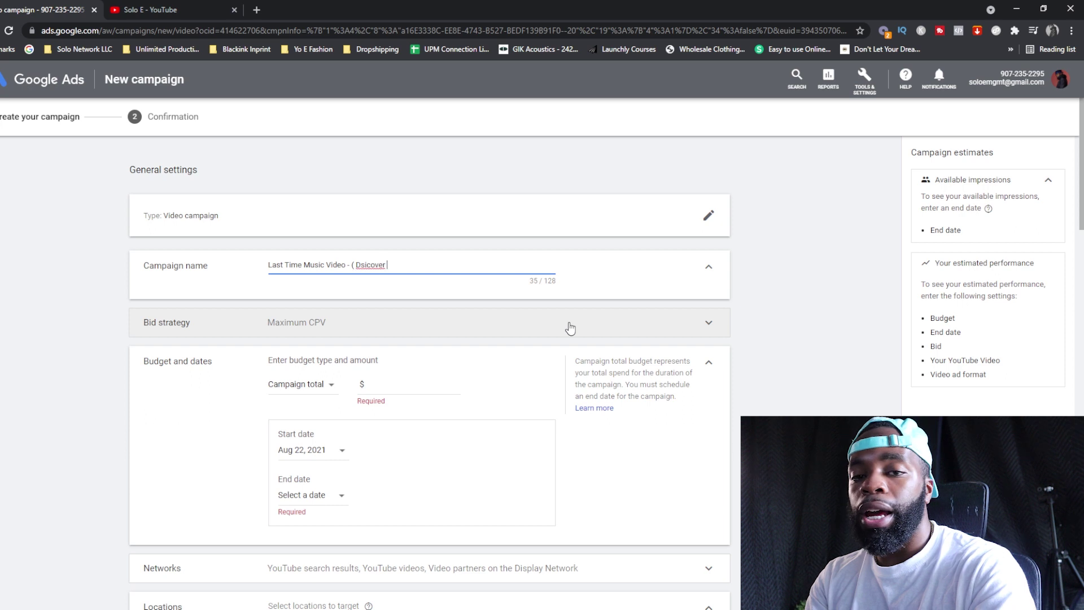
double_click(367, 265)
text(Discover)
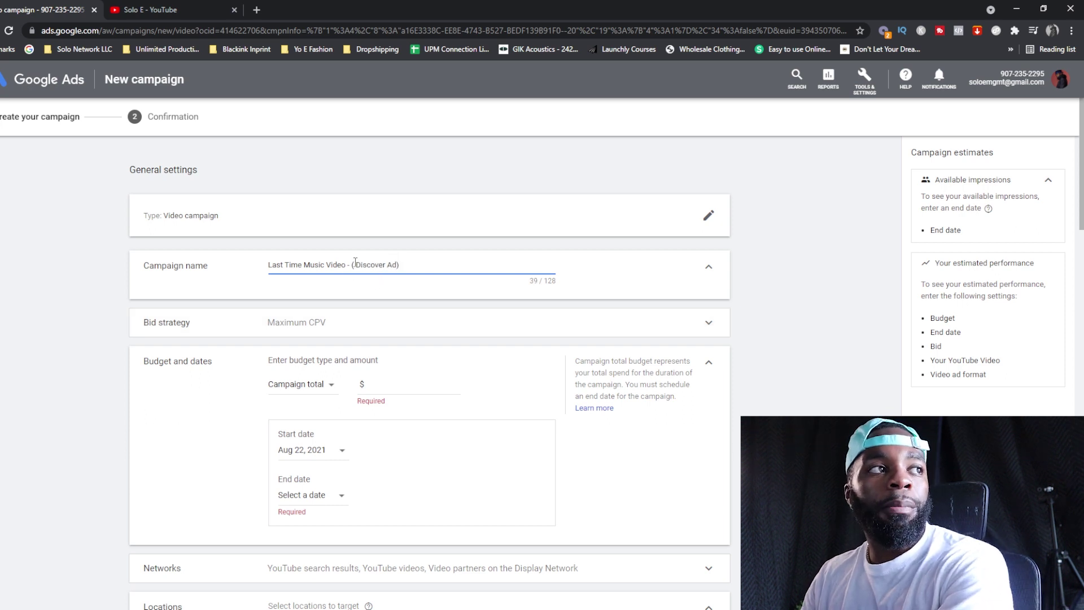
key(Delete)
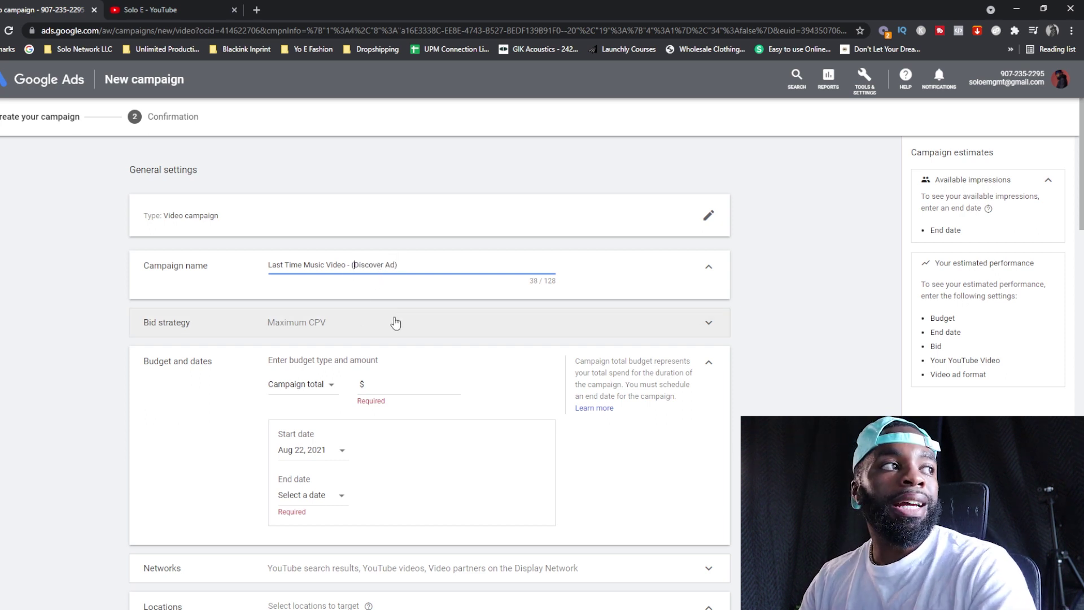
Review the bid strategy options available for the campaign.
click(268, 334)
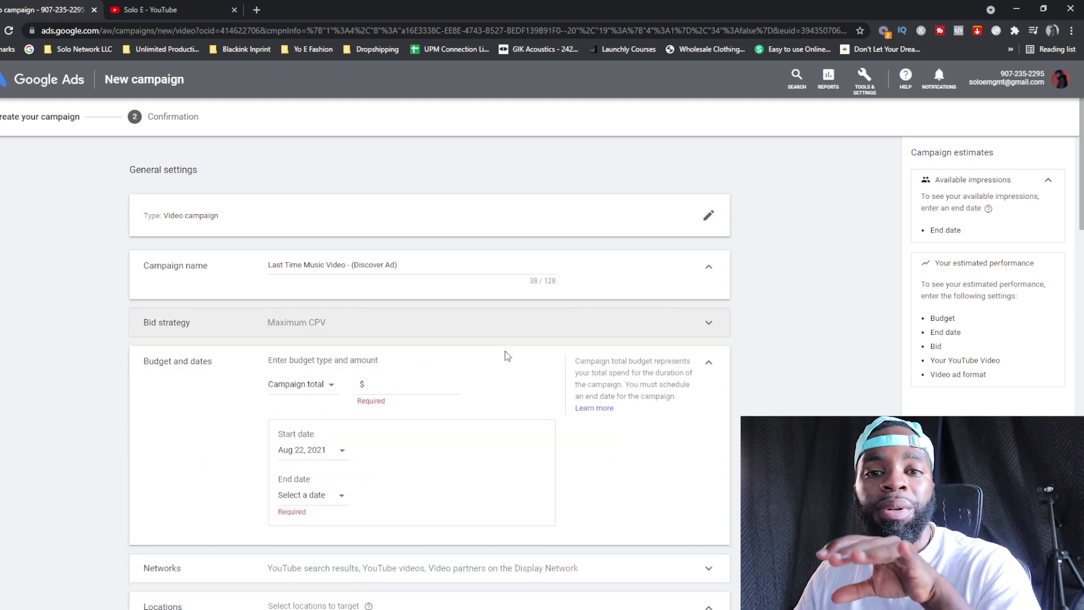
click(553, 338)
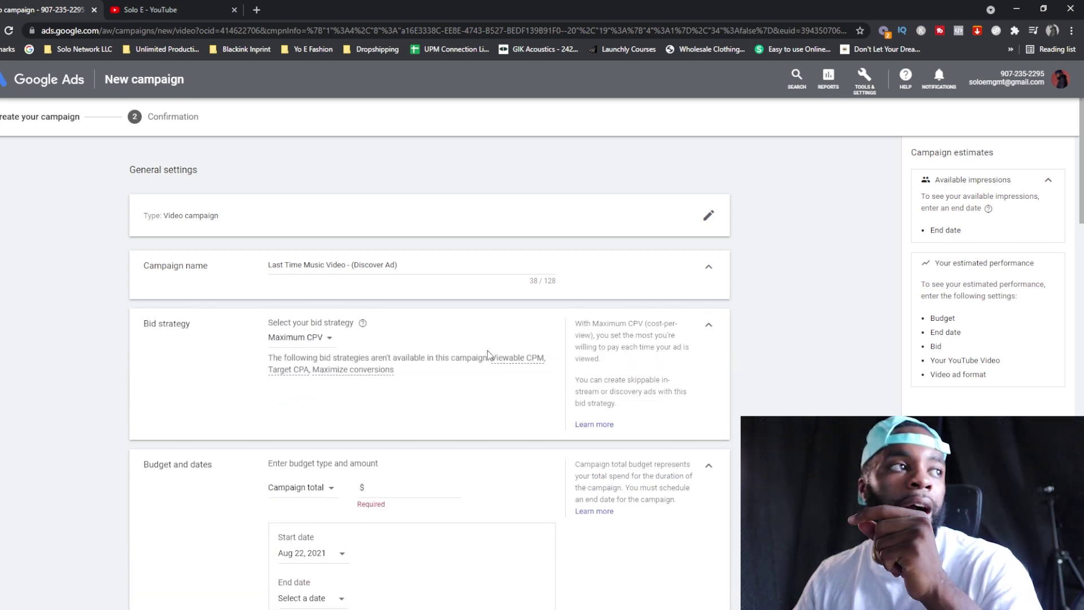
click(288, 345)
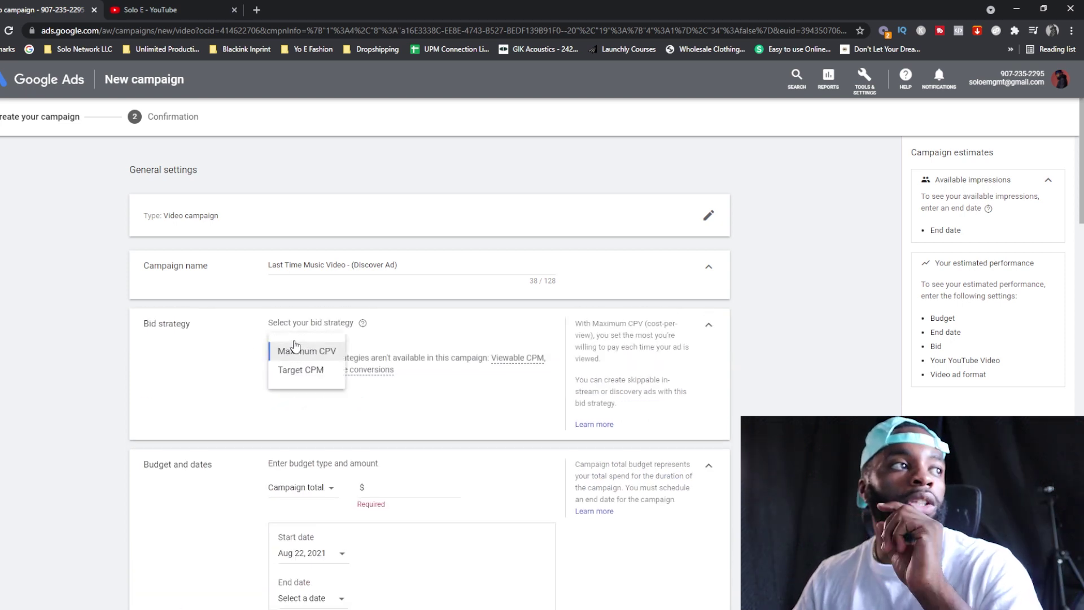
click(711, 326)
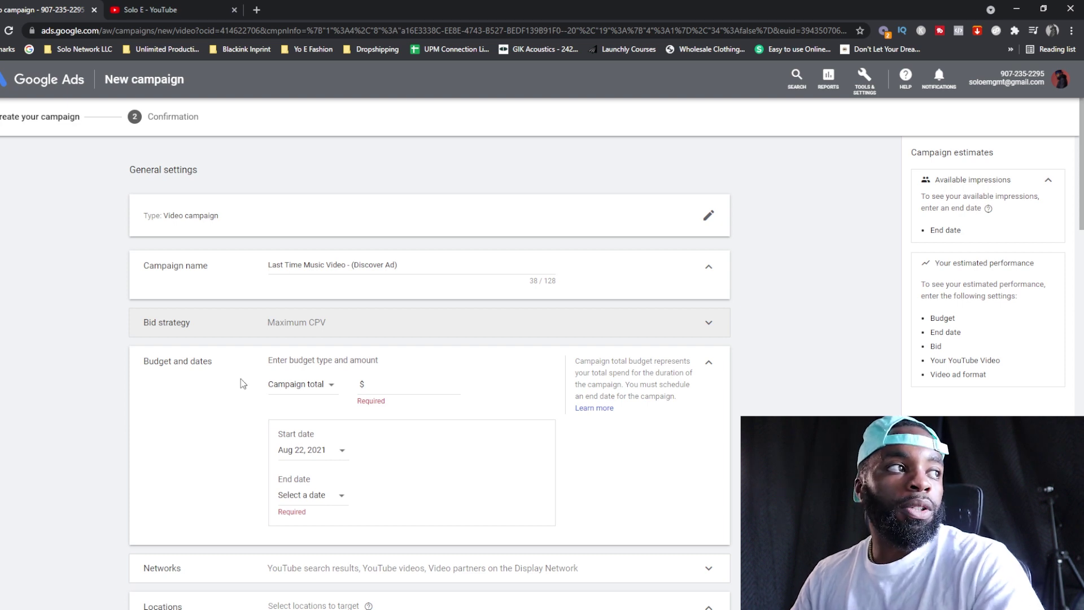
Set a campaign total budget of $500 and an end date of Aug 31, 2021.
click(309, 398)
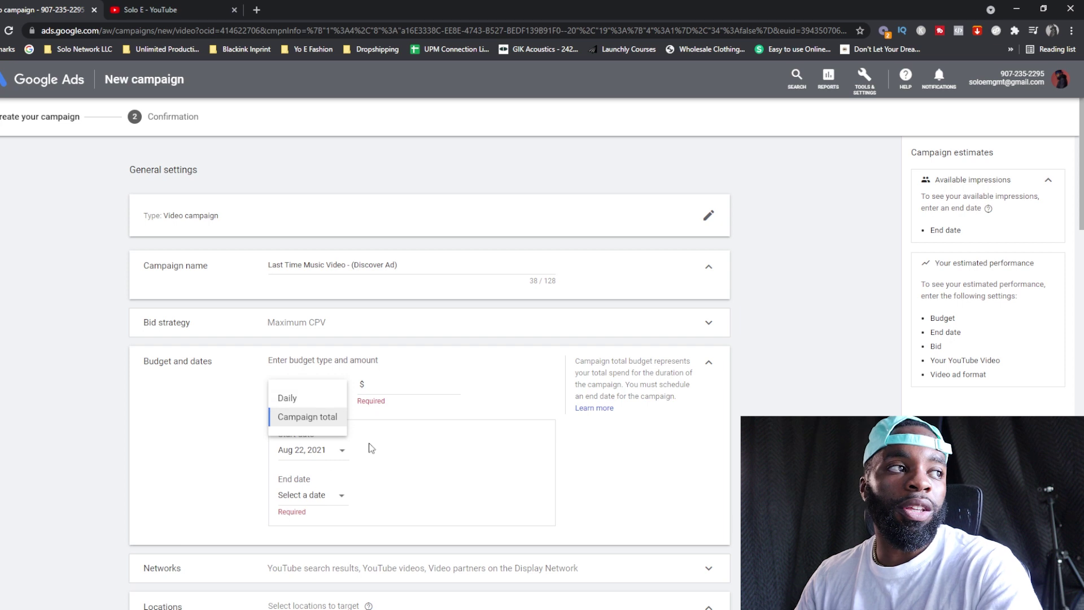
click(390, 384)
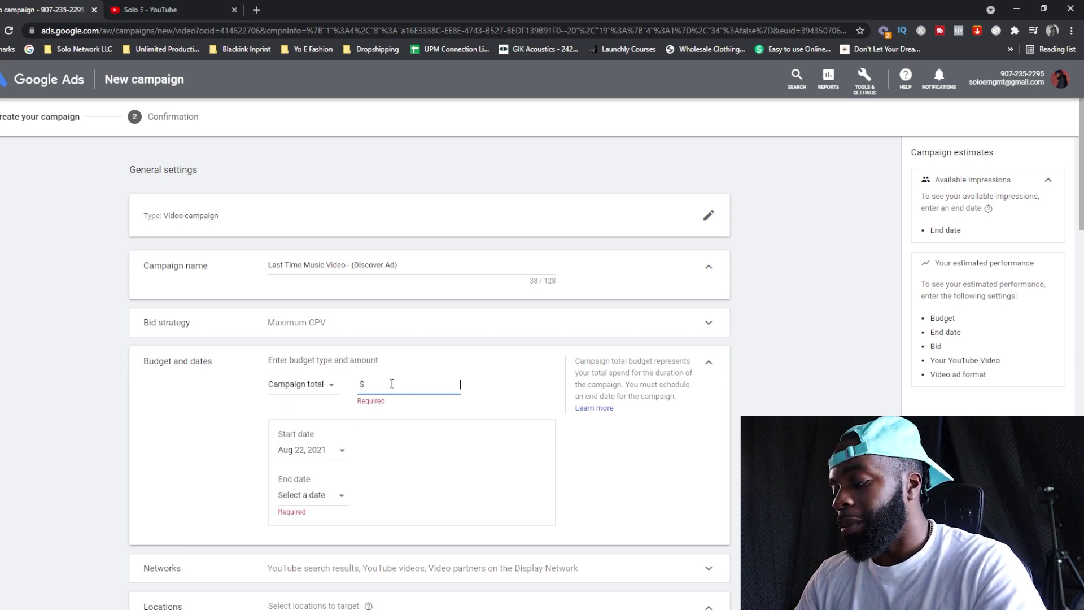
text(500)
click(207, 491)
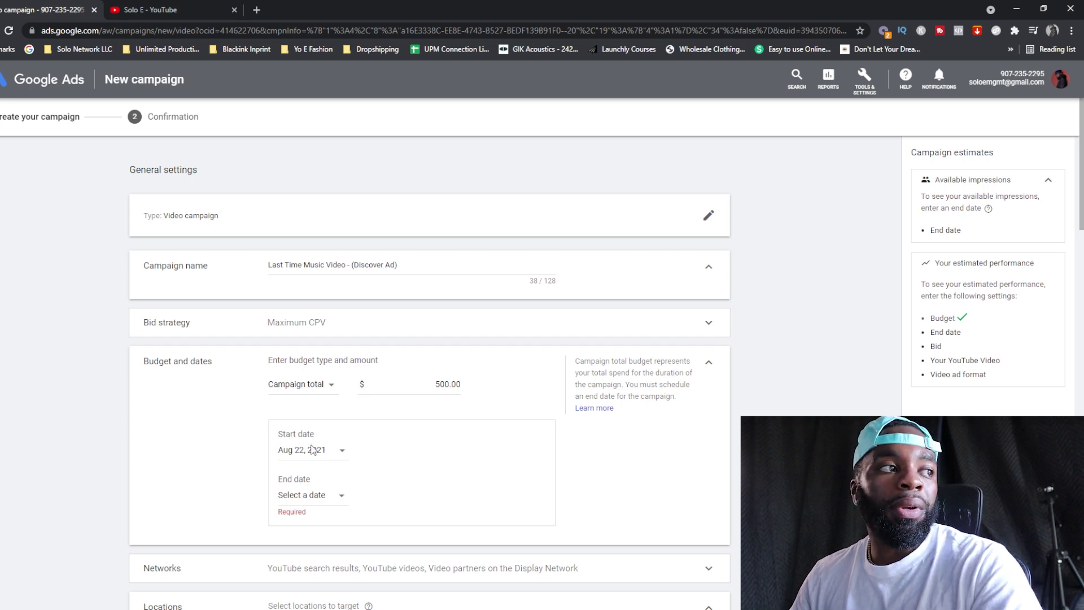
click(316, 506)
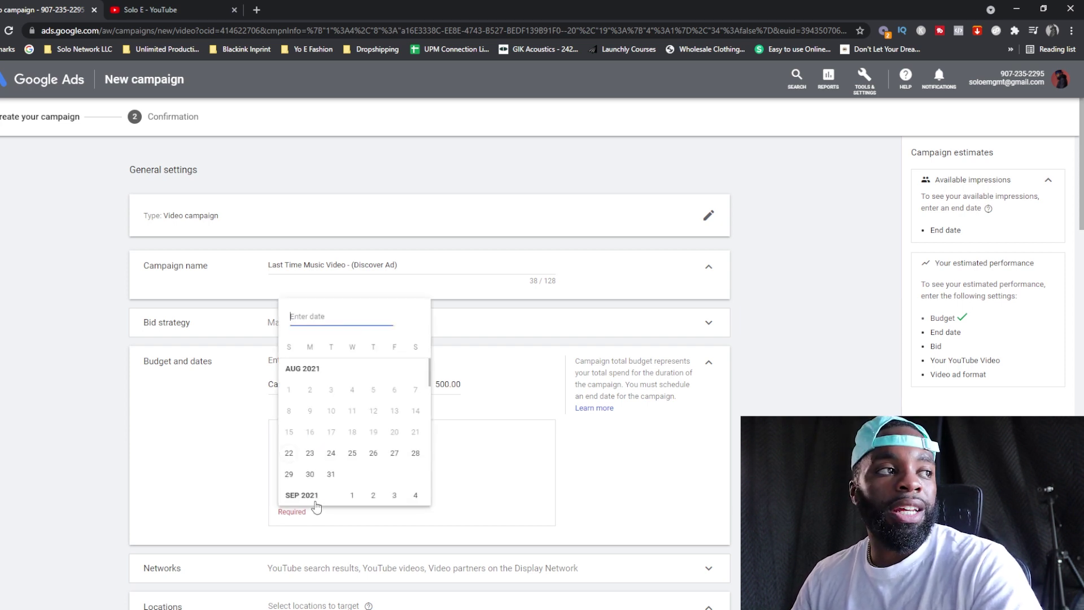
click(332, 475)
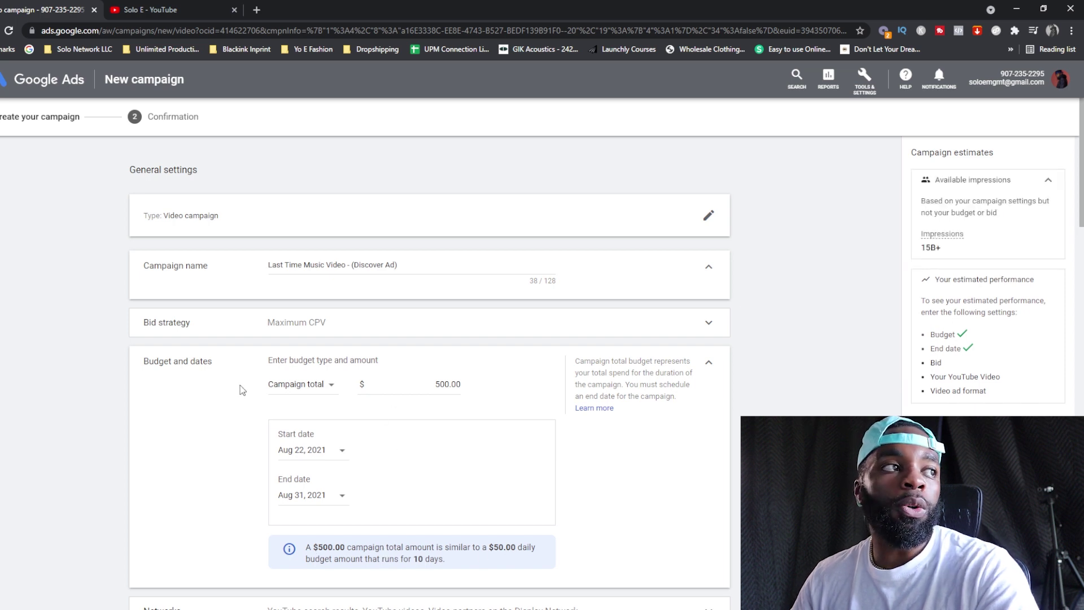
Switch the budget type to Daily and set the amount to $50.
click(291, 390)
click(293, 398)
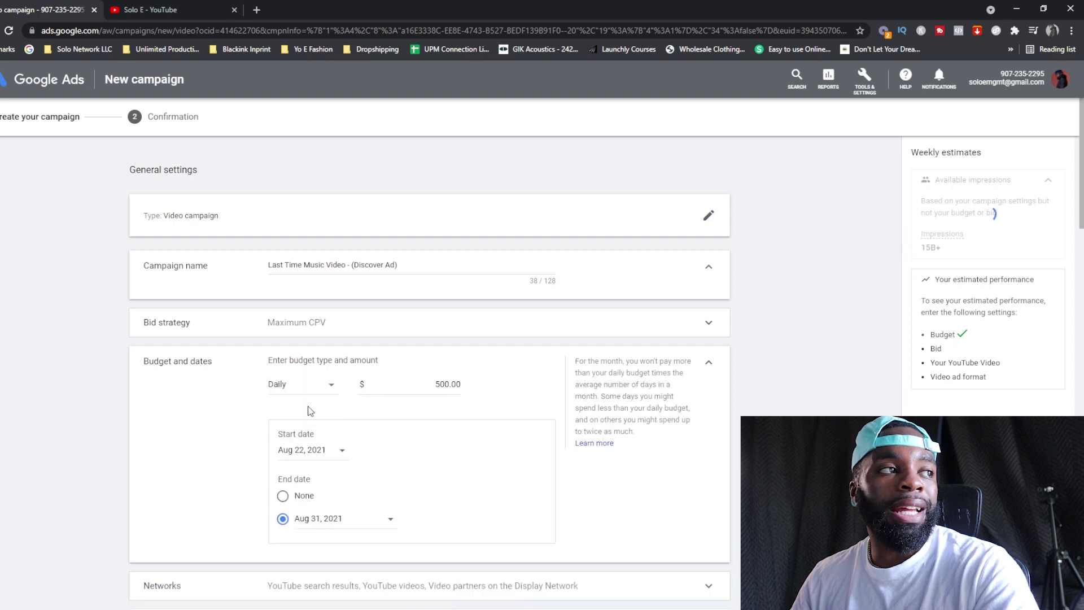
click(398, 377)
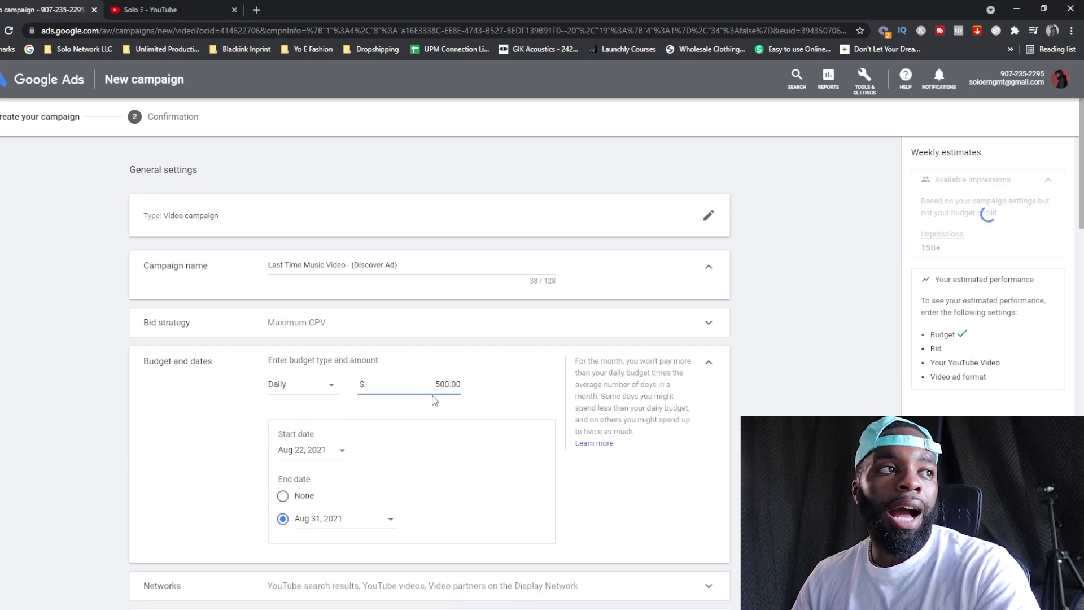
drag(436, 386, 495, 391)
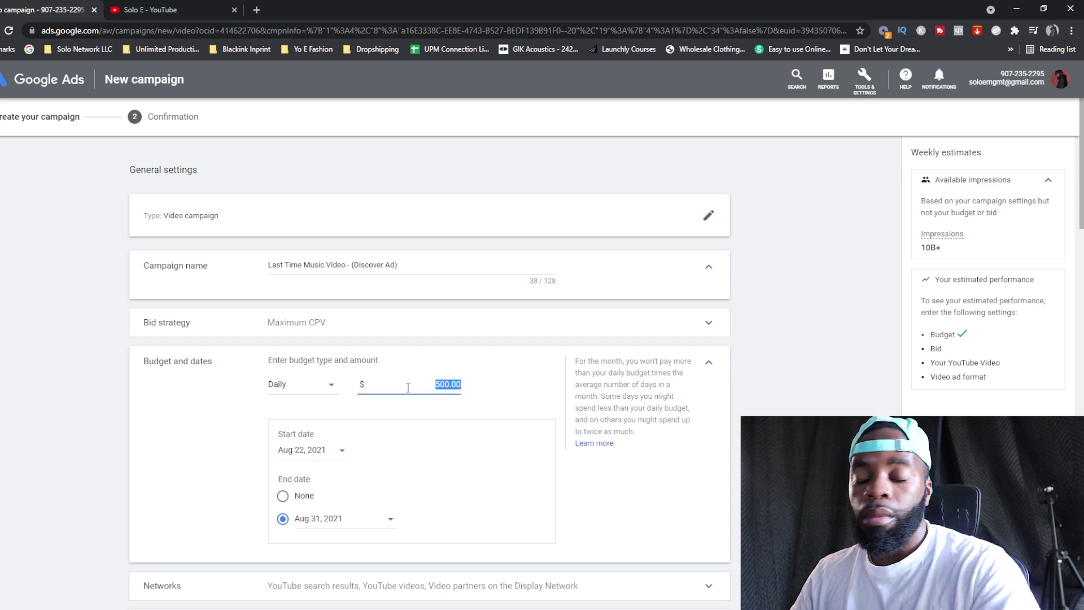
text(50)
click(724, 440)
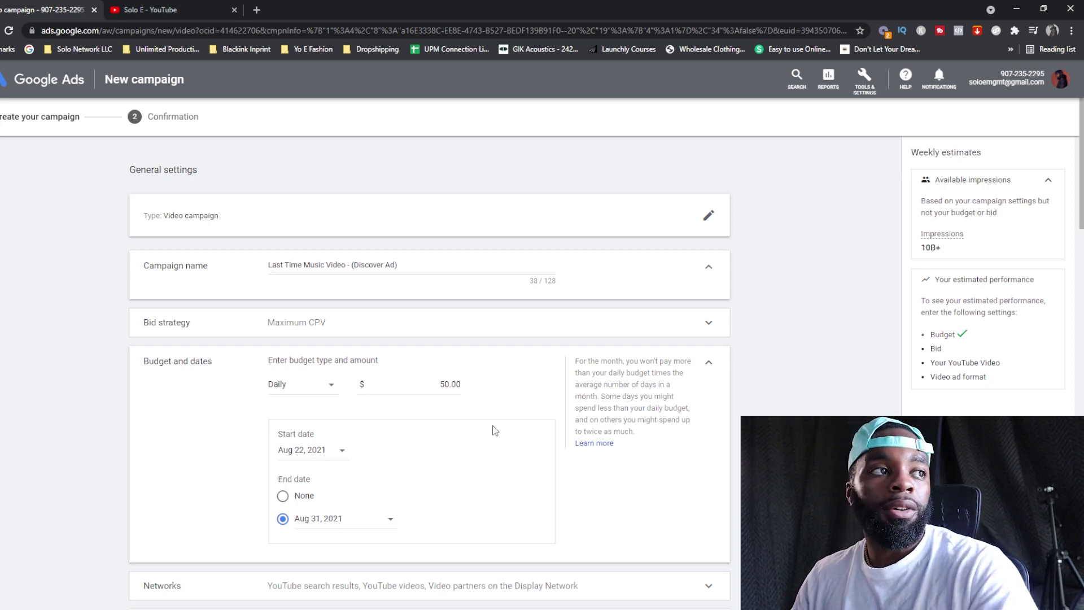
Lower the daily budget amount to $5.
click(462, 389)
double_click(442, 383)
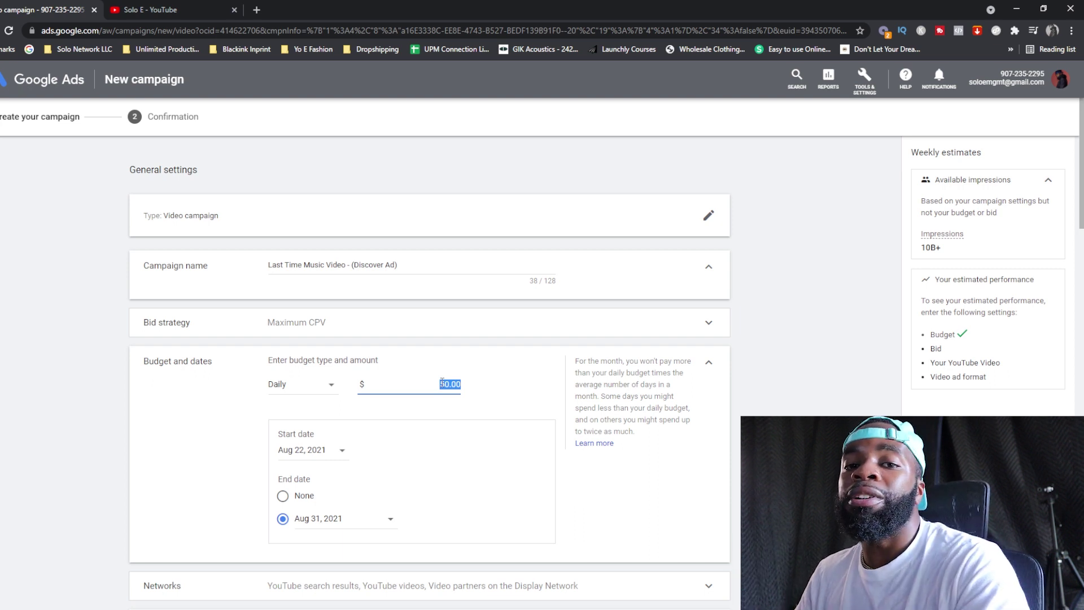
text(5)
click(467, 436)
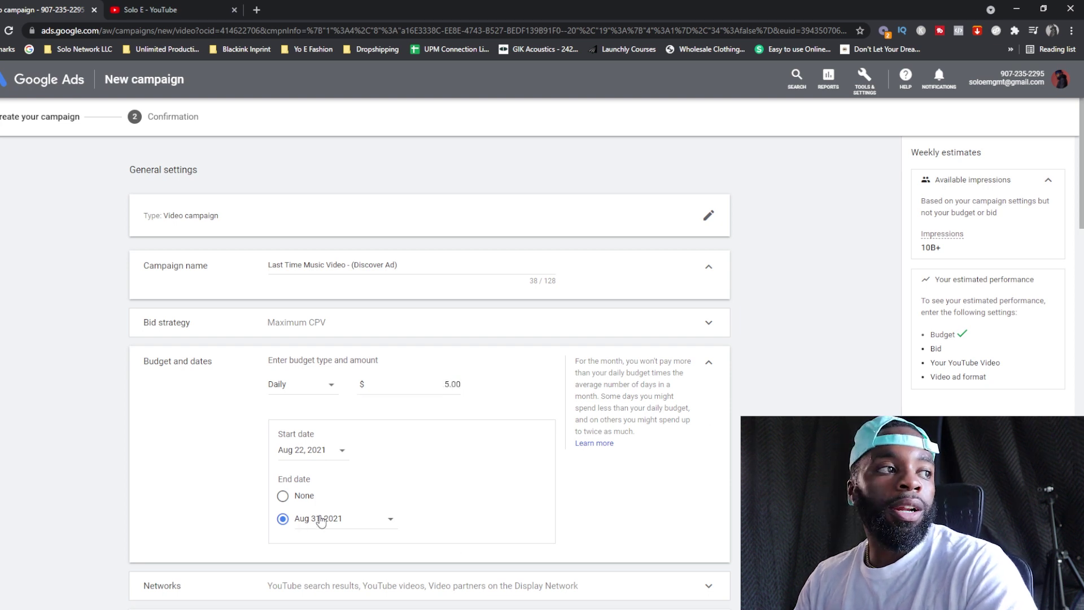
Set the campaign's end date to Aug 29, 2021.
click(283, 496)
click(283, 518)
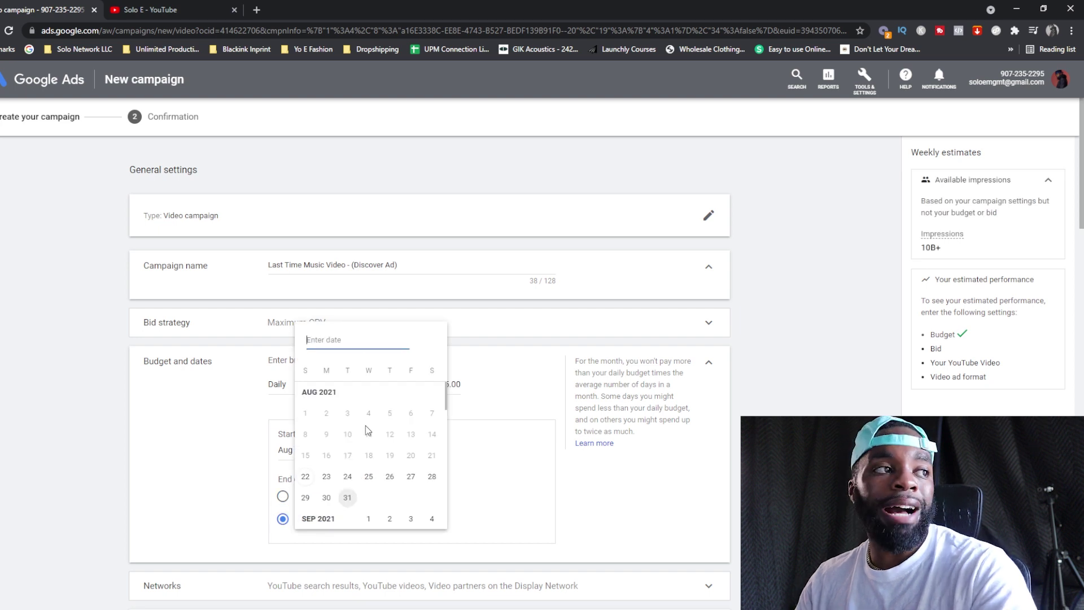
click(491, 472)
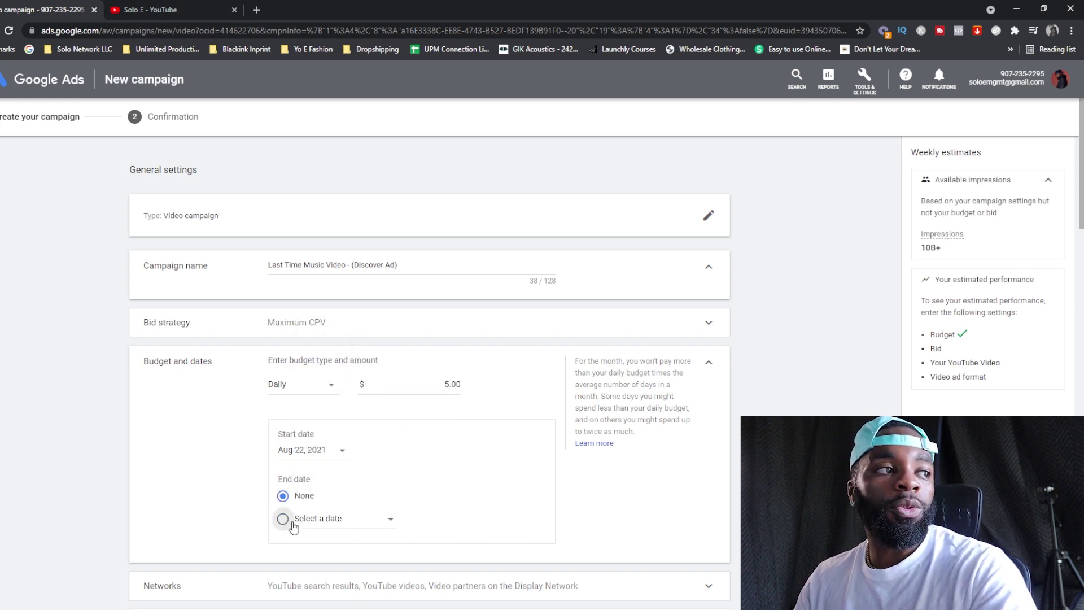
click(284, 519)
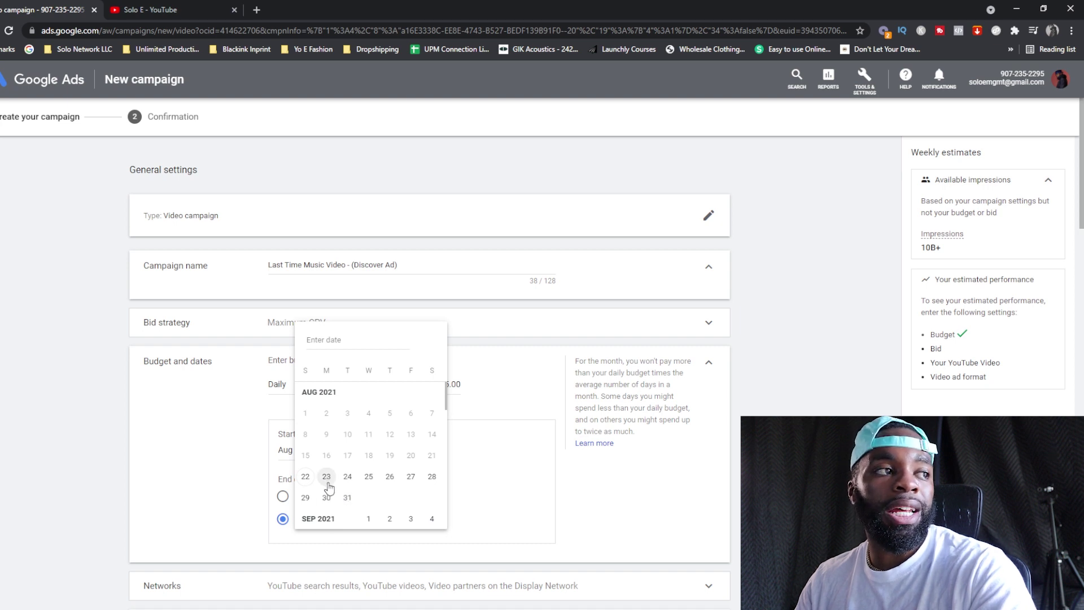
click(305, 497)
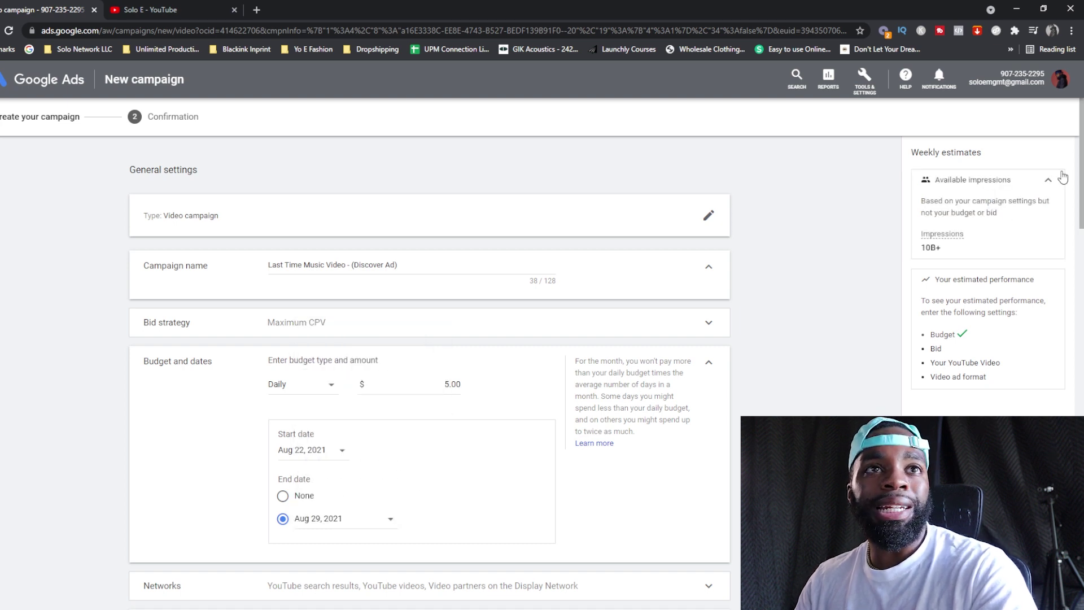
scroll(782, 396, down, 1)
scroll(782, 396, down, 3)
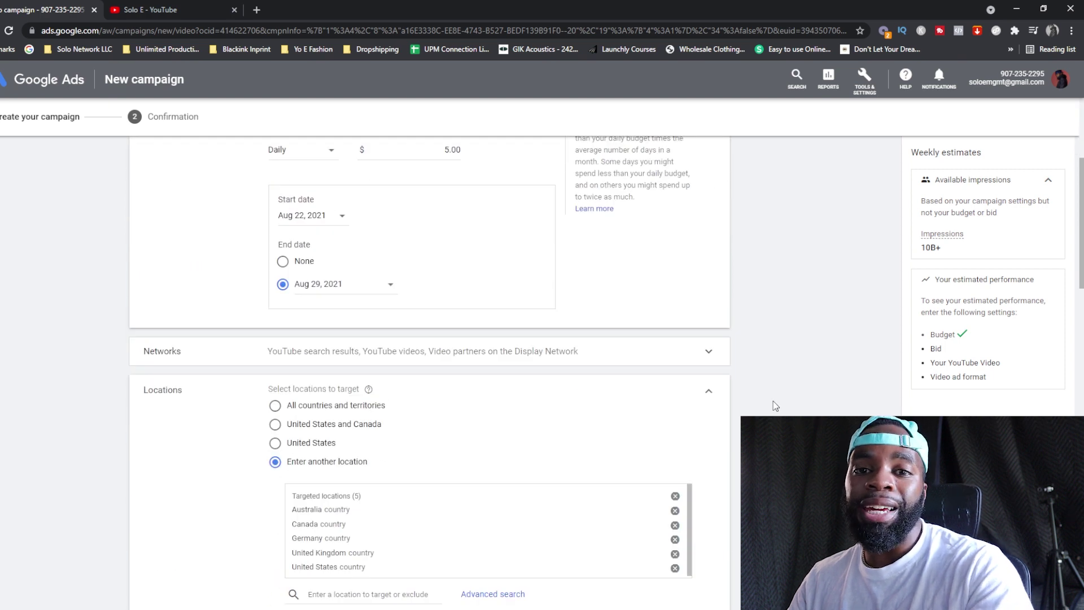
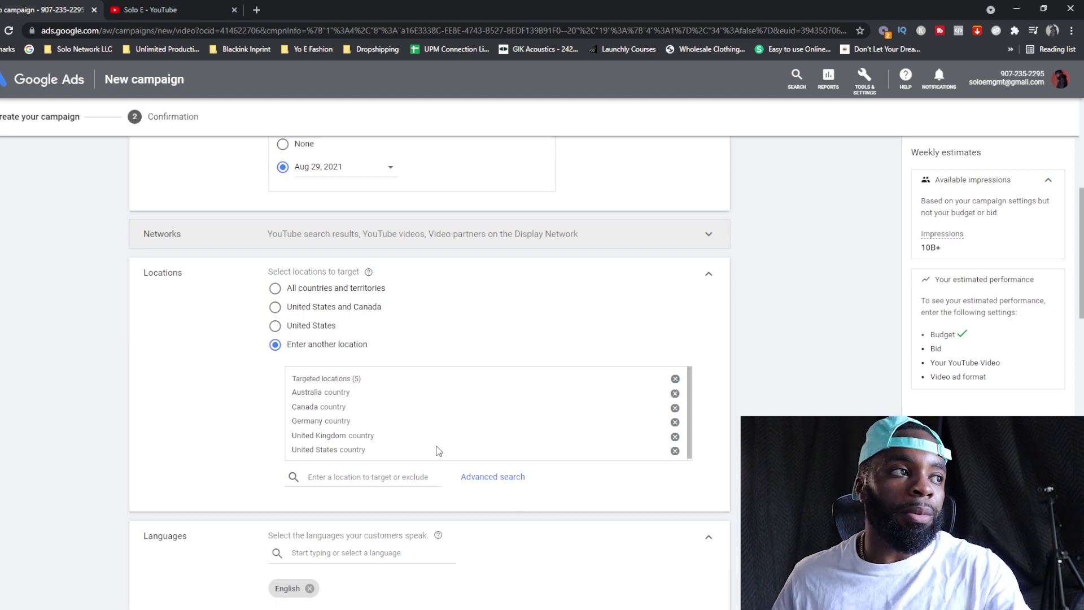
scroll(358, 452, up, 1)
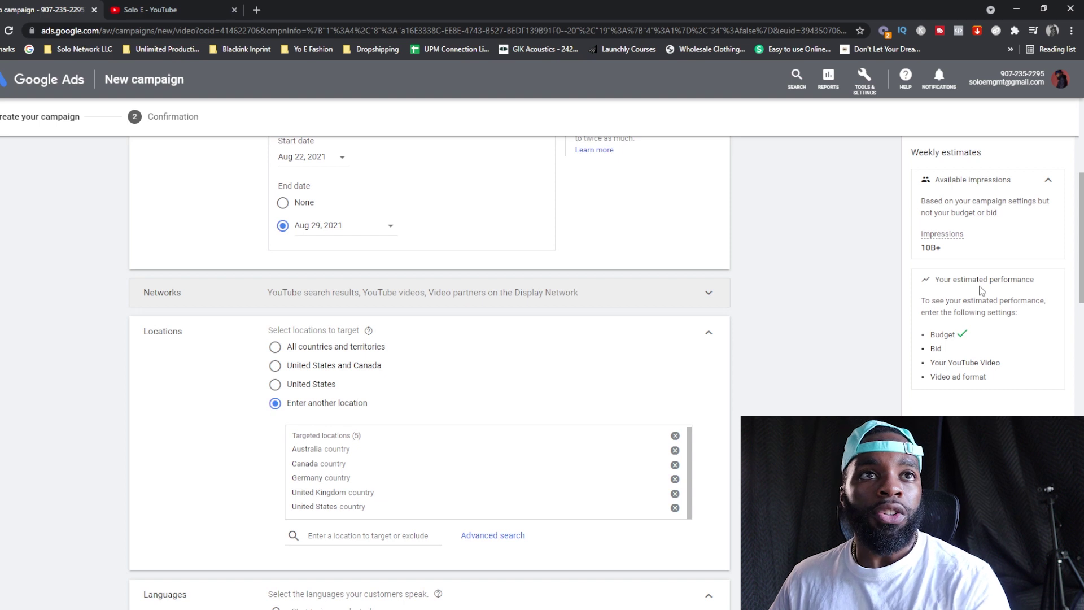
scroll(795, 414, down, 1)
scroll(796, 414, up, 1)
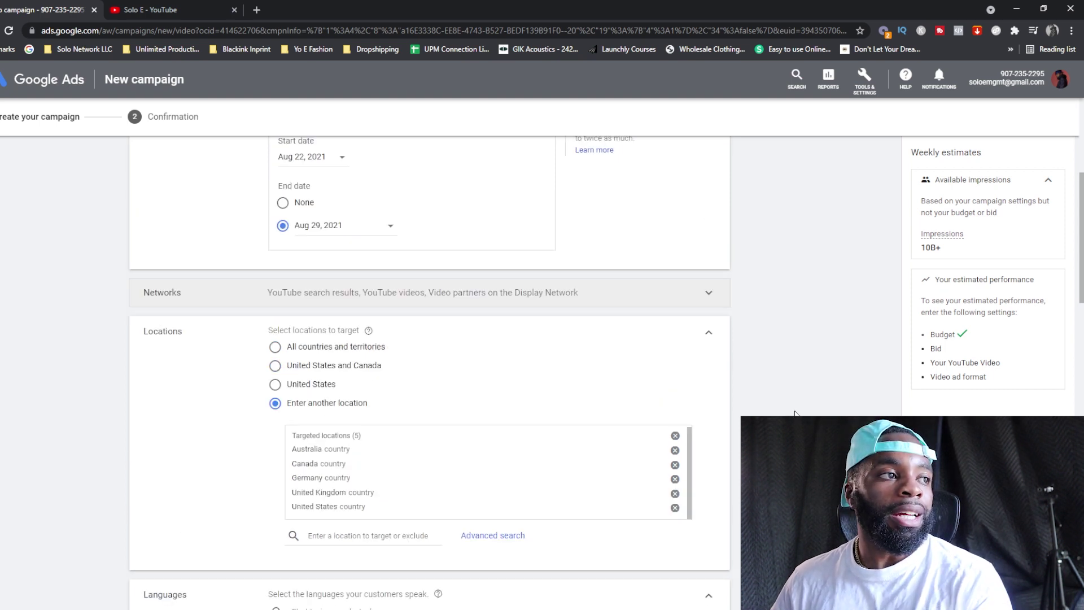
Review the inventory type options in the campaign's content exclusions.
scroll(795, 414, down, 4)
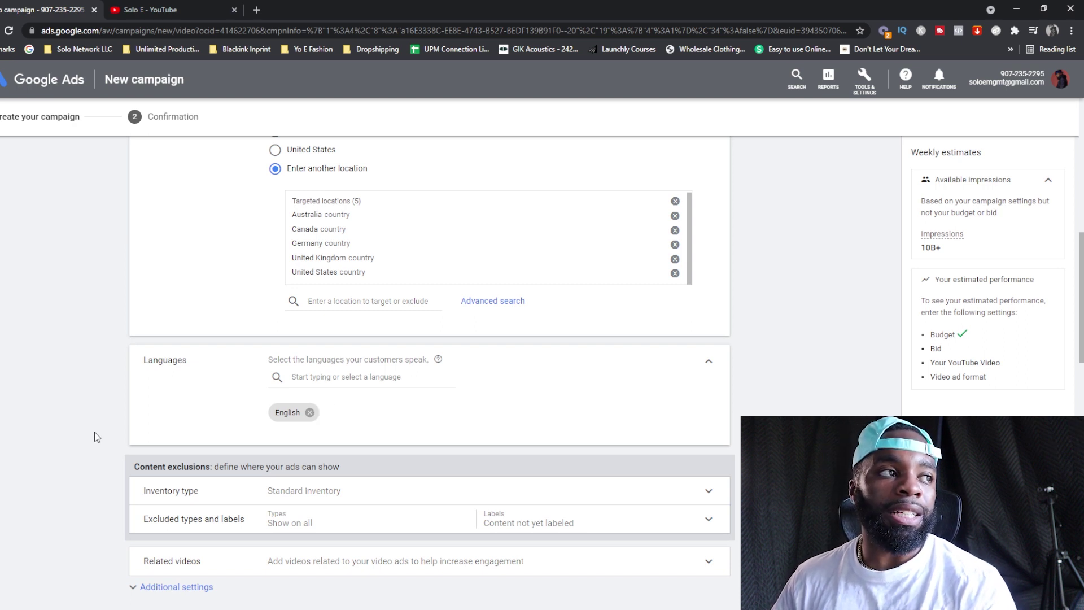
scroll(96, 436, down, 2)
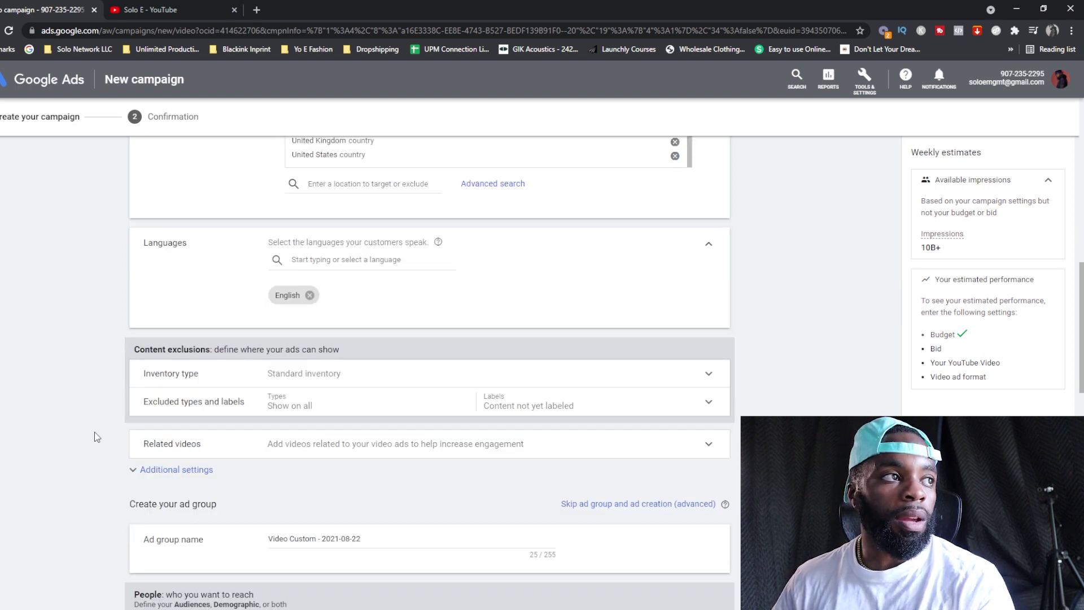
click(249, 384)
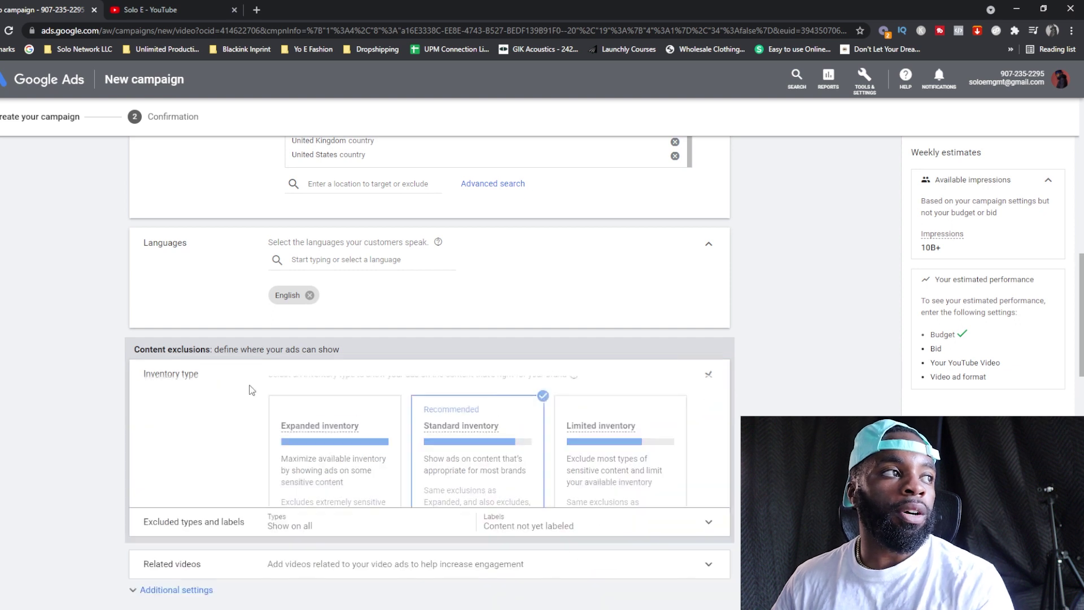
scroll(171, 439, down, 2)
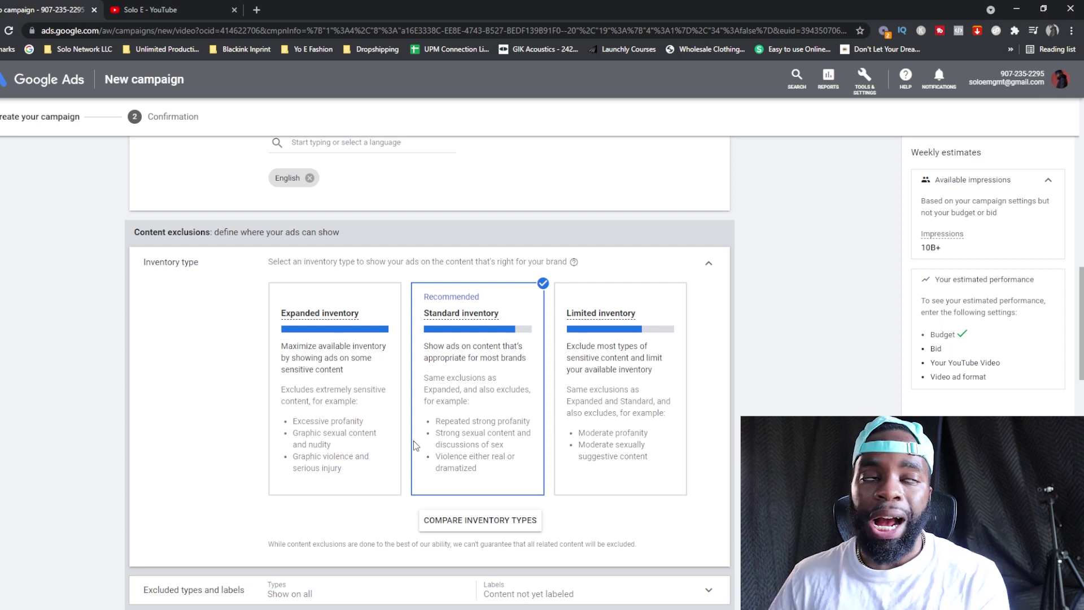
click(710, 266)
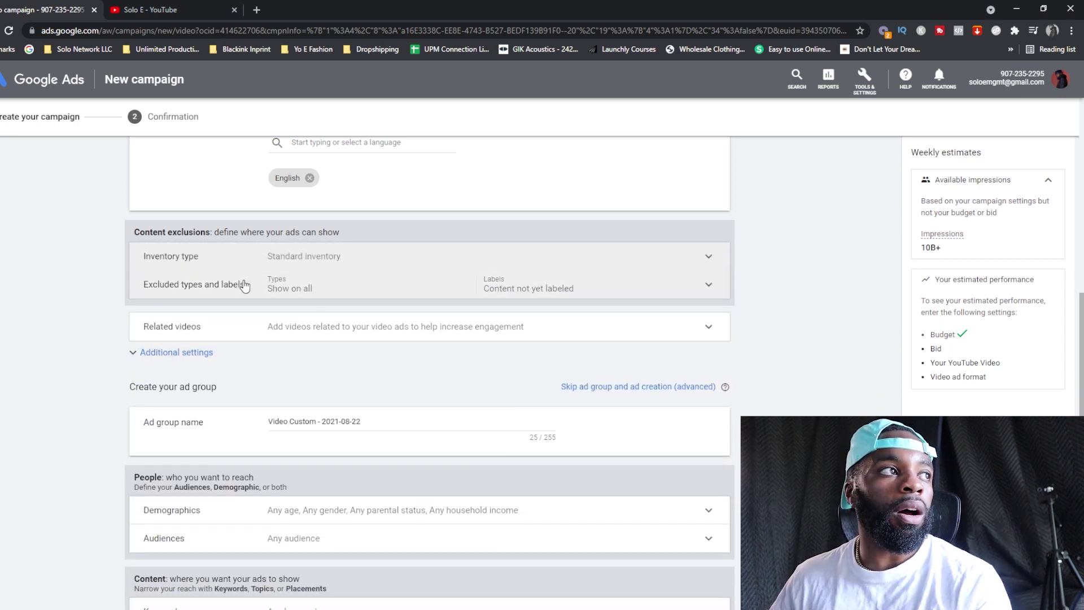
Exclude live streaming videos from the content types where the ads can show.
click(243, 293)
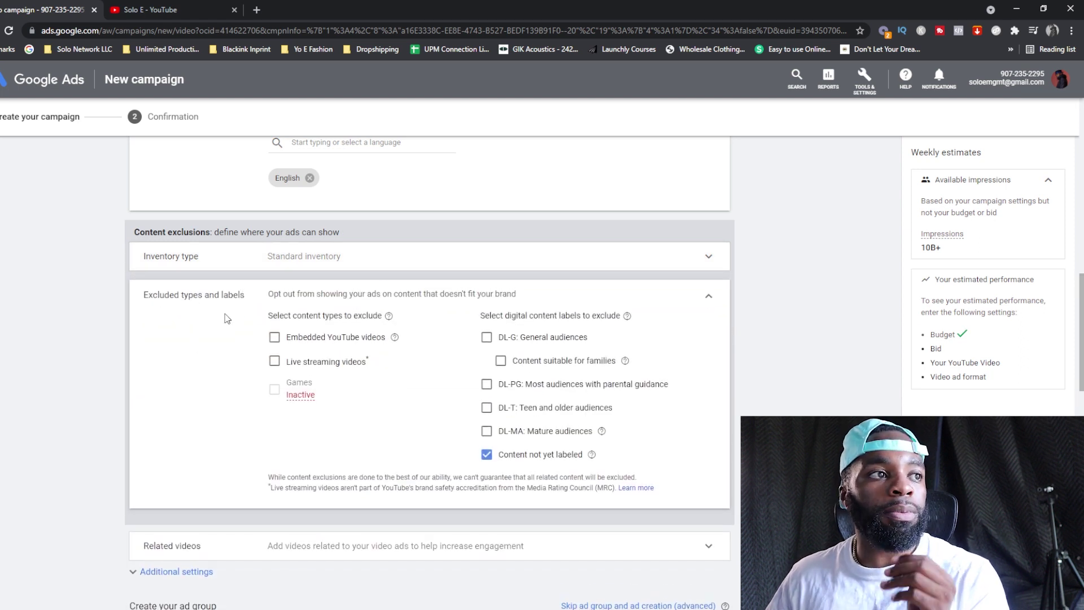
click(275, 361)
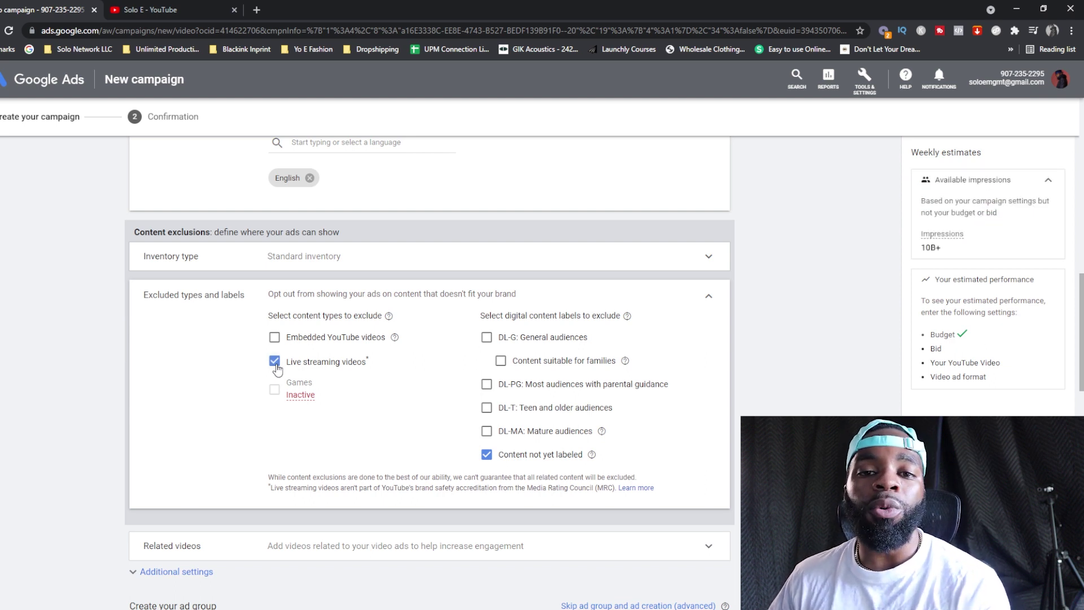
click(710, 298)
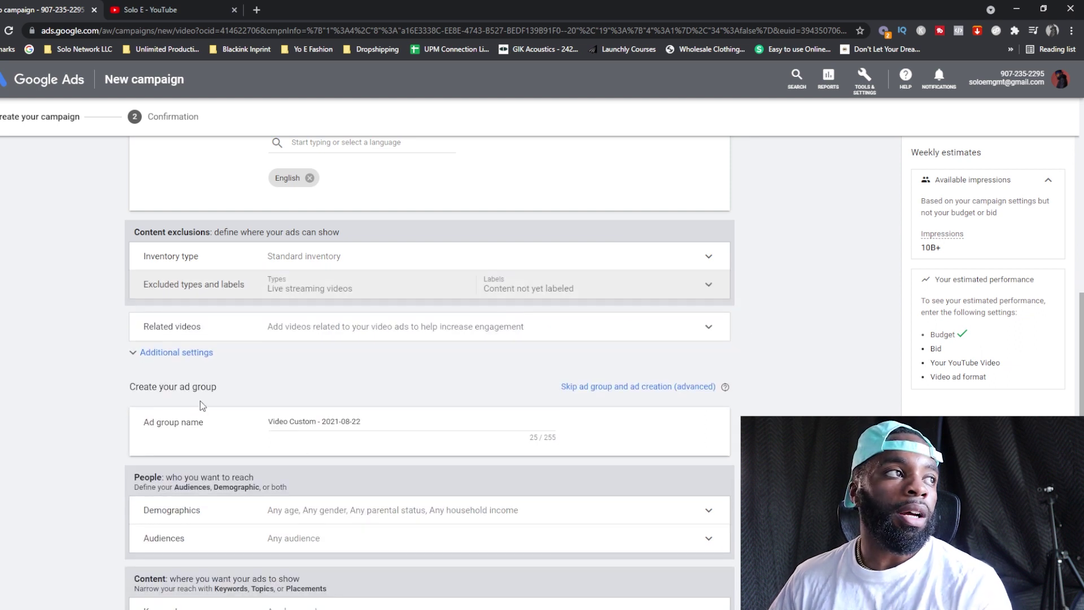
Look at the related videos setting of the campaign.
click(319, 330)
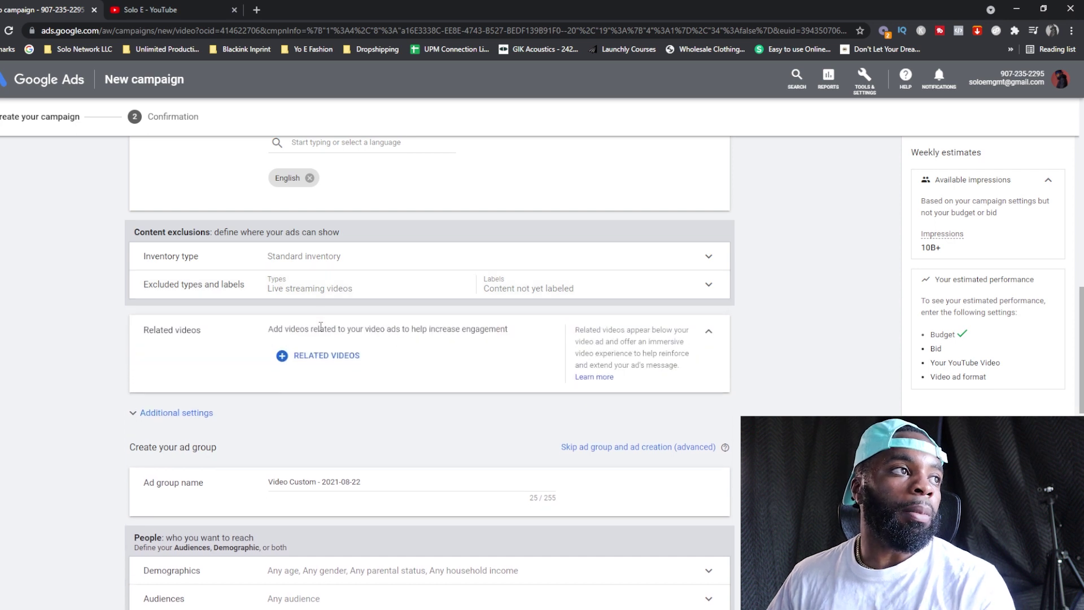
click(709, 334)
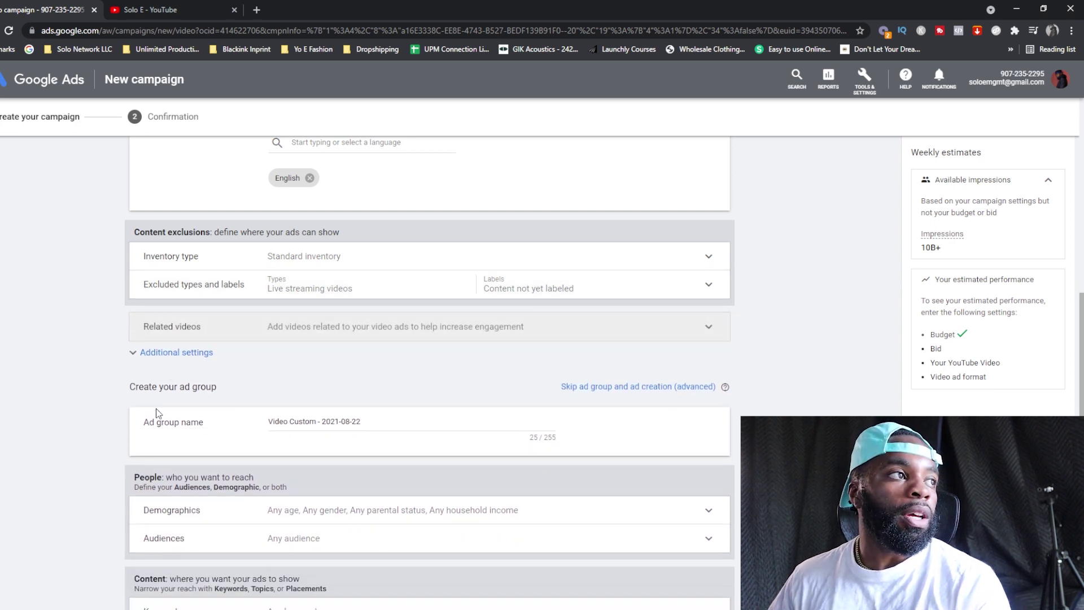
scroll(156, 415, up, 1)
scroll(154, 415, up, 1)
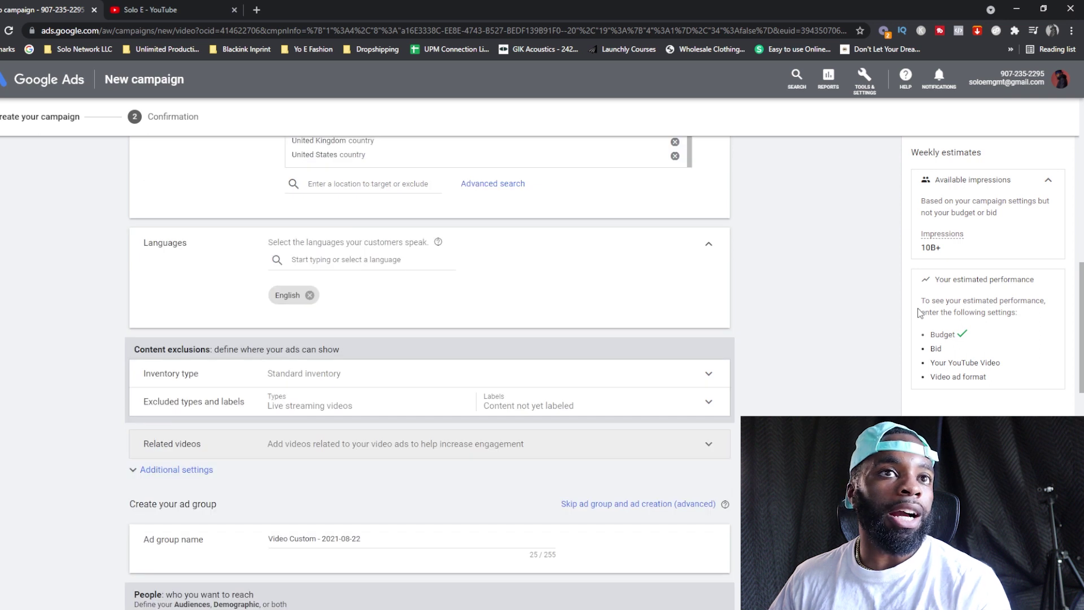
Review the ad group's name, demographic targeting and audience options.
scroll(462, 476, down, 6)
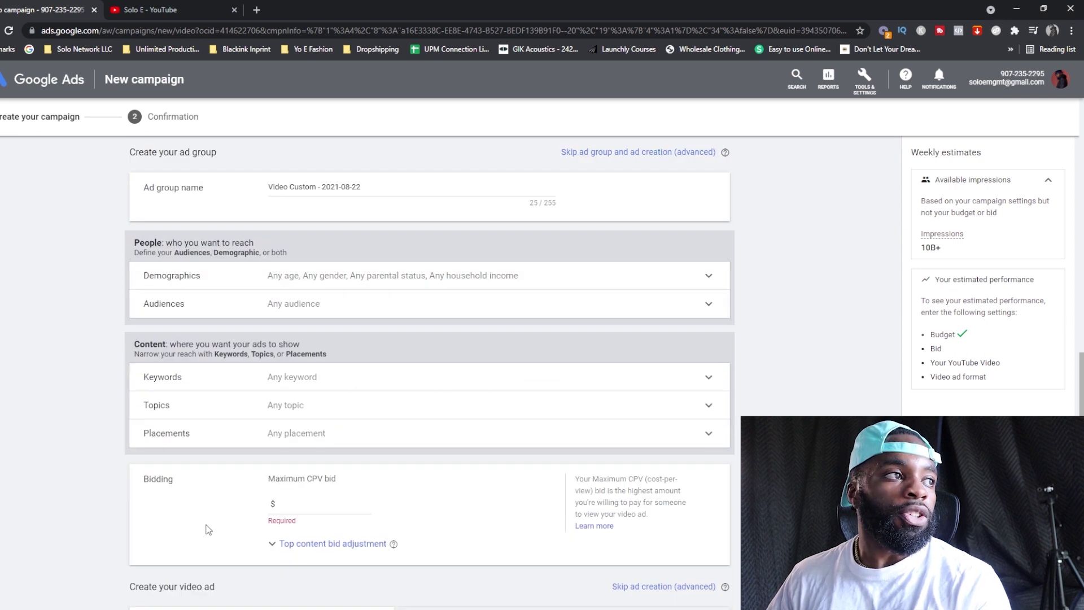
click(307, 188)
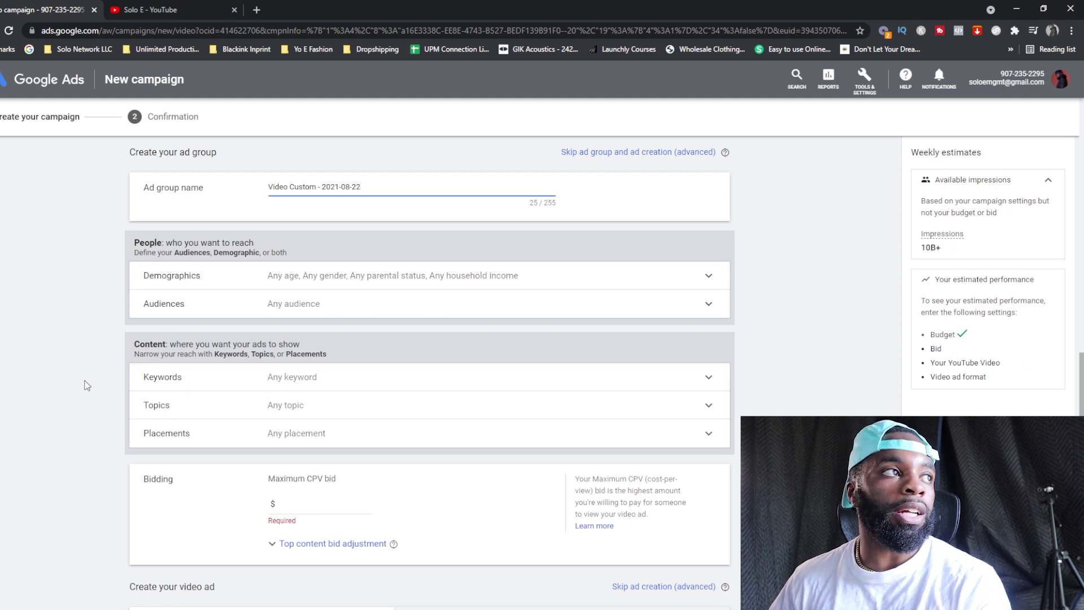
click(218, 276)
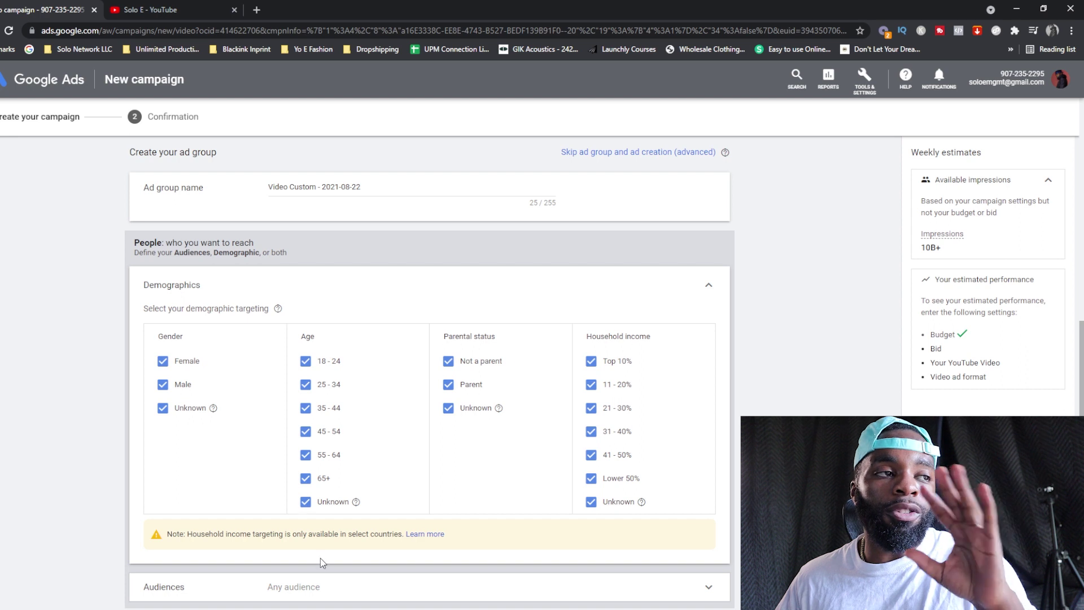
click(700, 289)
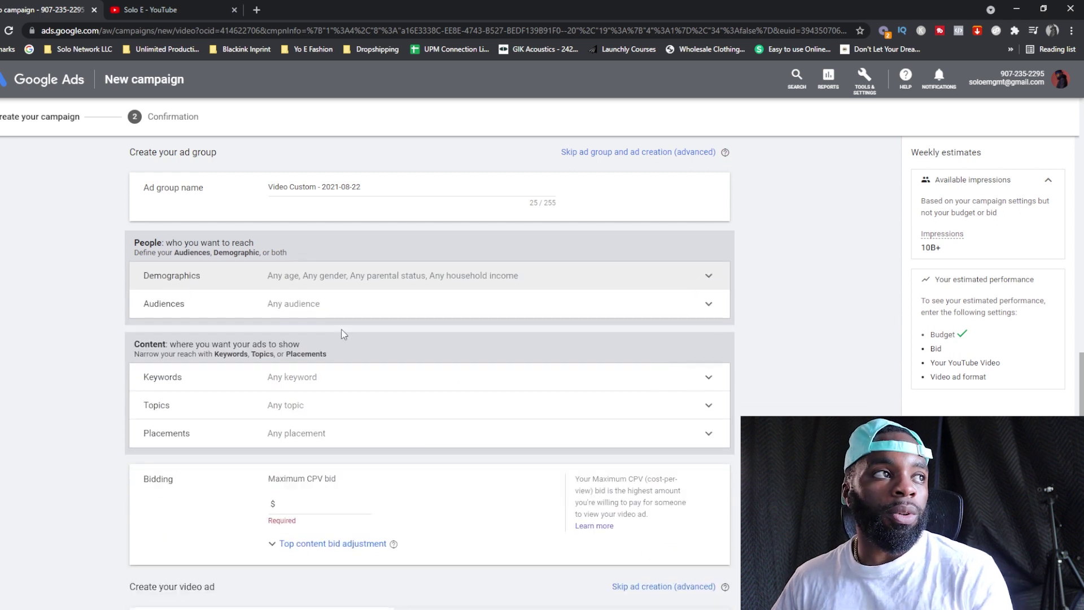
click(371, 314)
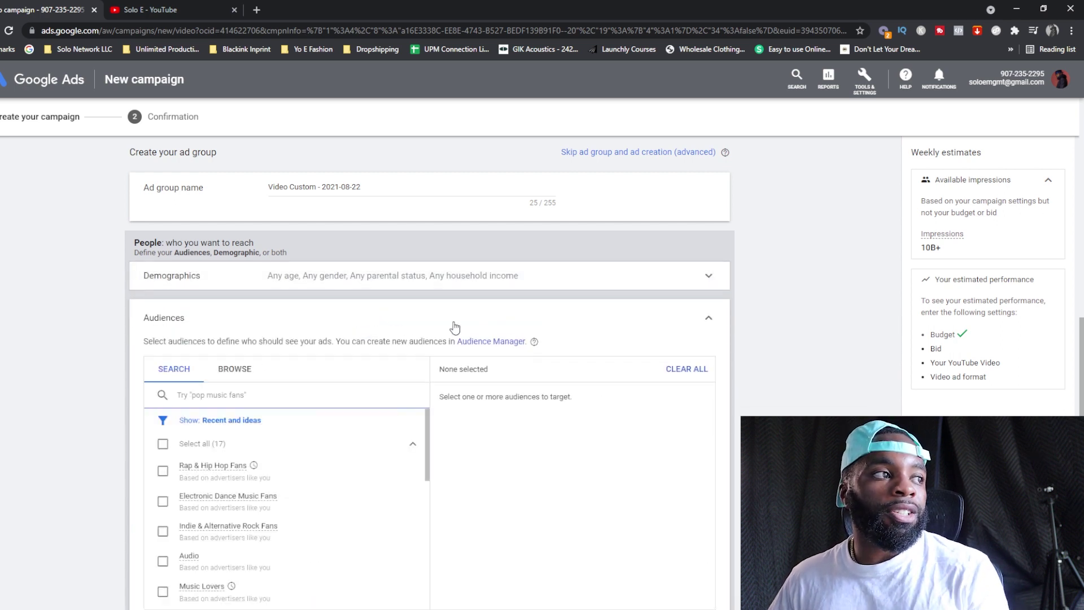
click(707, 320)
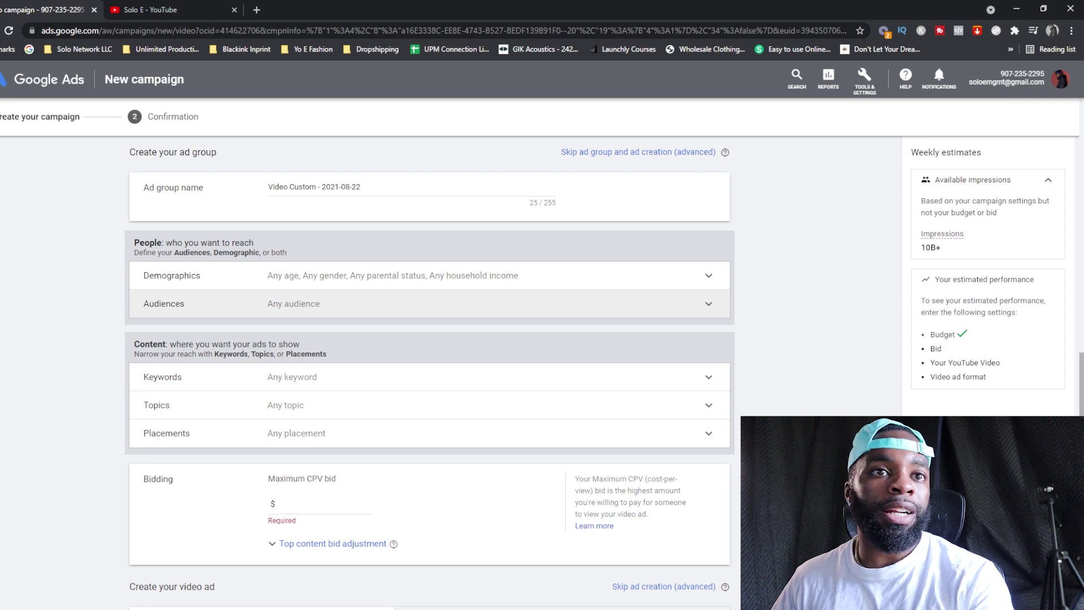
Search the YouTube video placements for "migos", then clear the search.
scroll(429, 373, down, 2)
scroll(429, 372, up, 1)
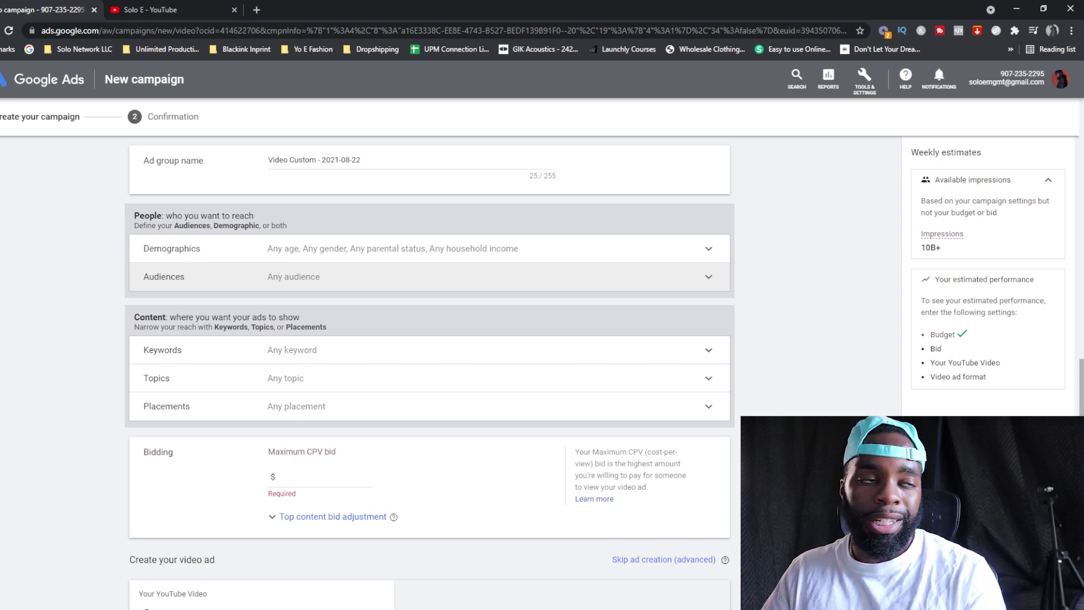
click(187, 408)
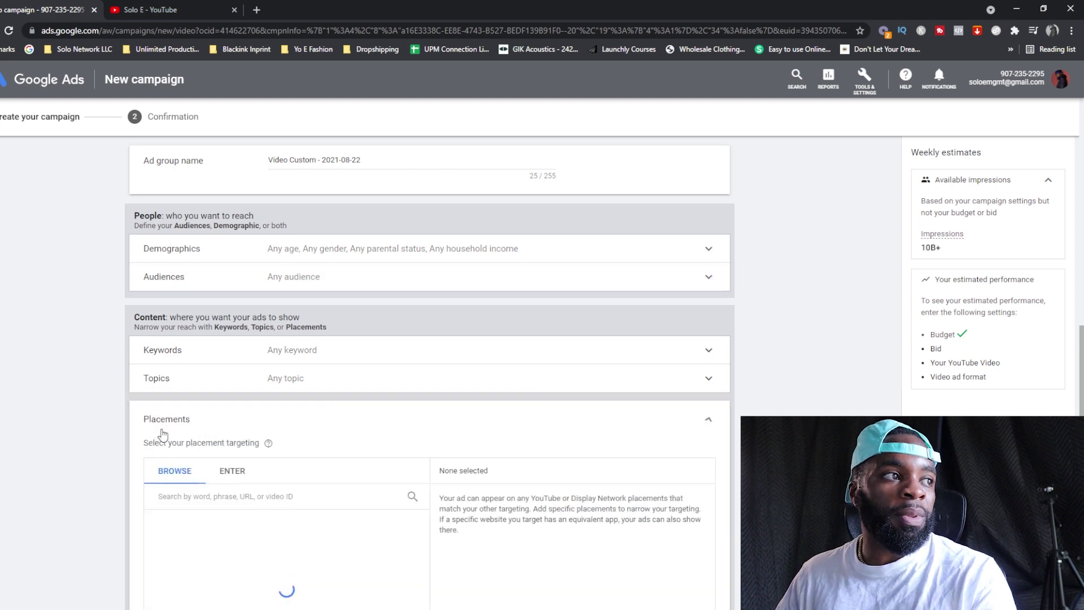
scroll(870, 343, down, 1)
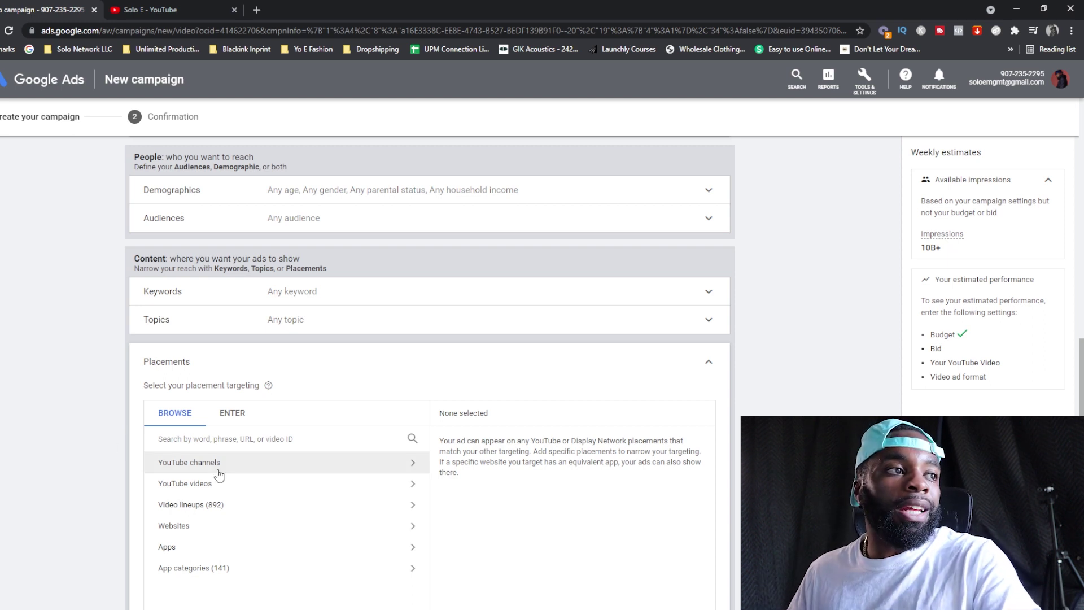
click(188, 485)
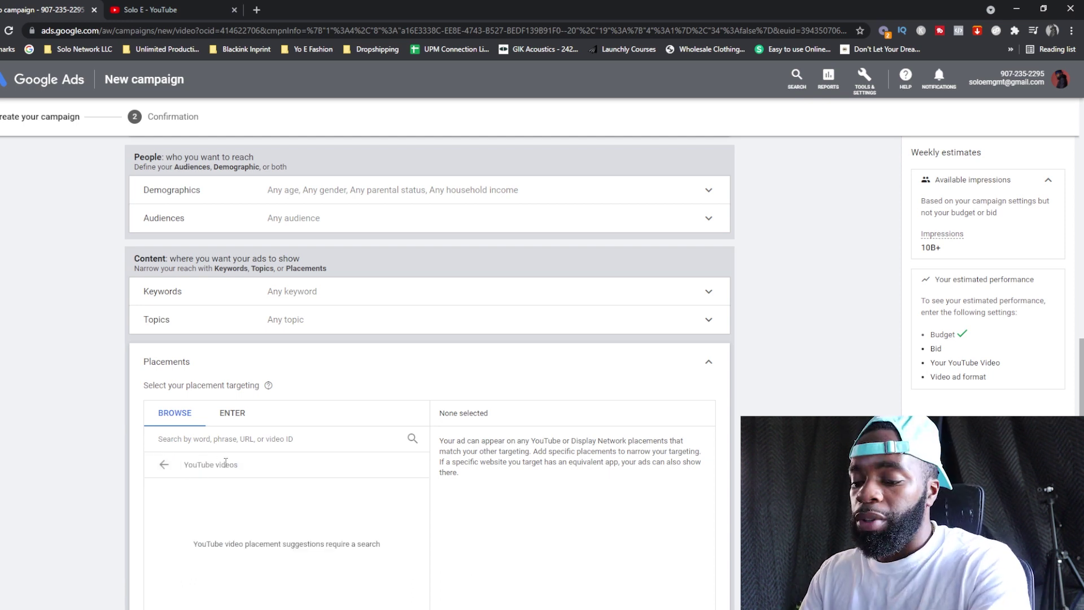
click(251, 440)
text(migos)
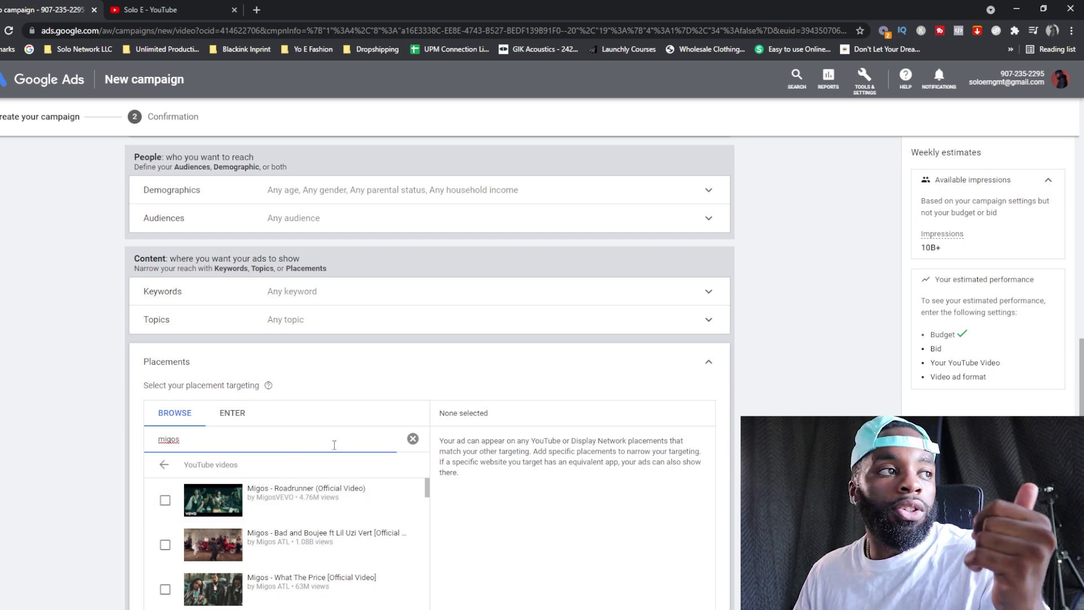
click(413, 439)
Search the YouTube channel placements for "travis scott", then clear the search.
click(164, 464)
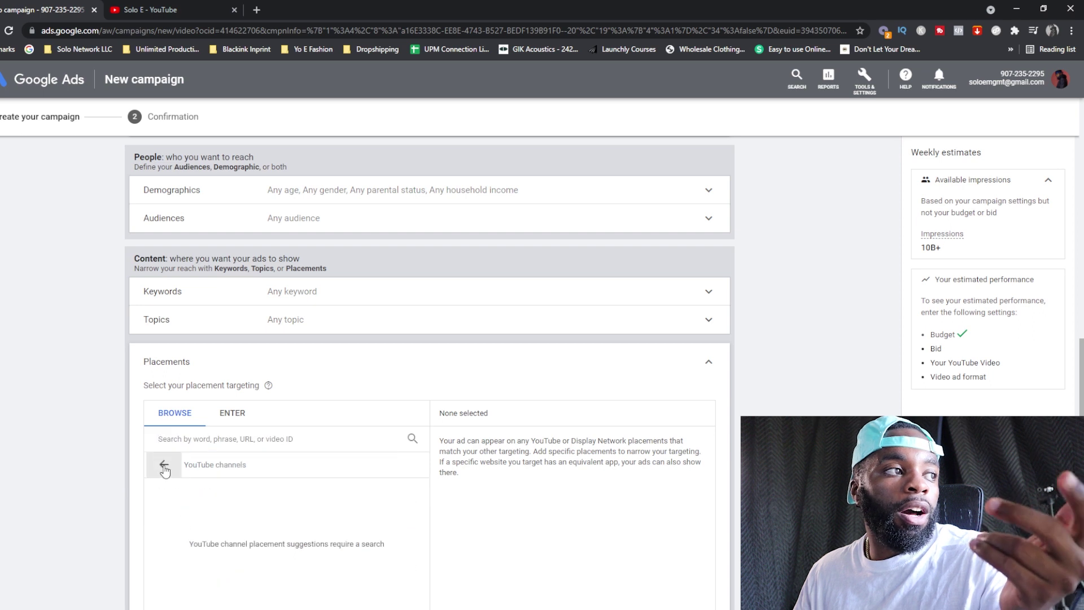
click(173, 473)
click(242, 462)
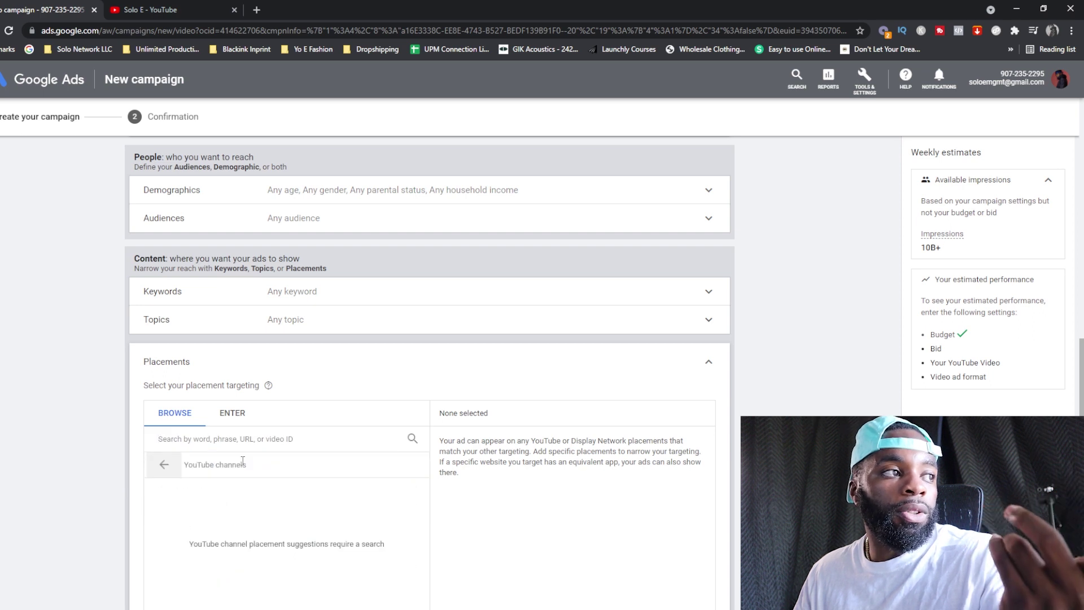
click(244, 445)
text(travis scott)
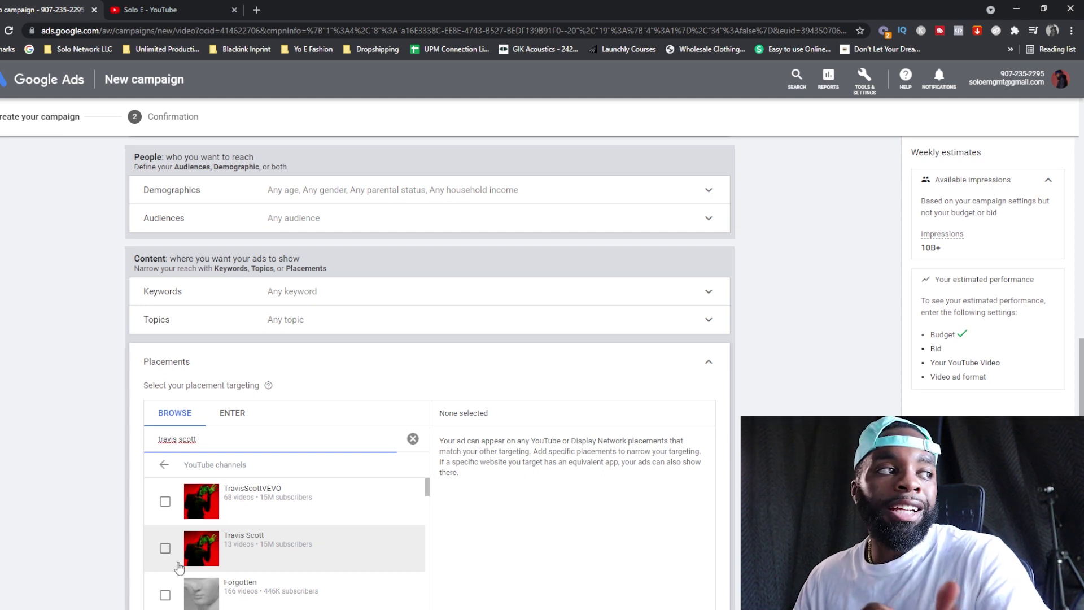
click(413, 439)
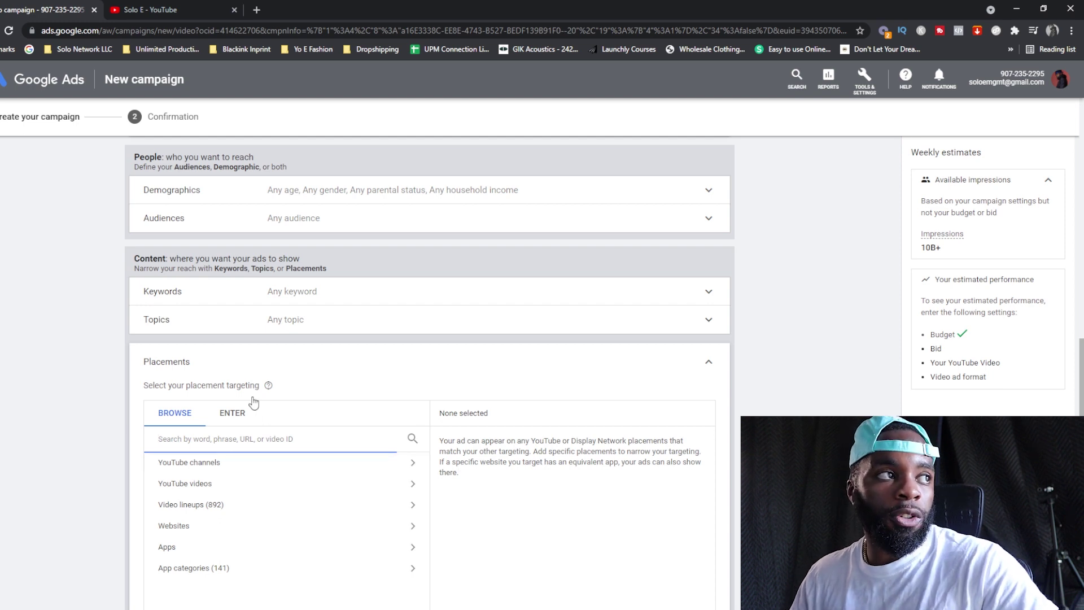
Examine the keyword targeting options for the ad group.
click(678, 292)
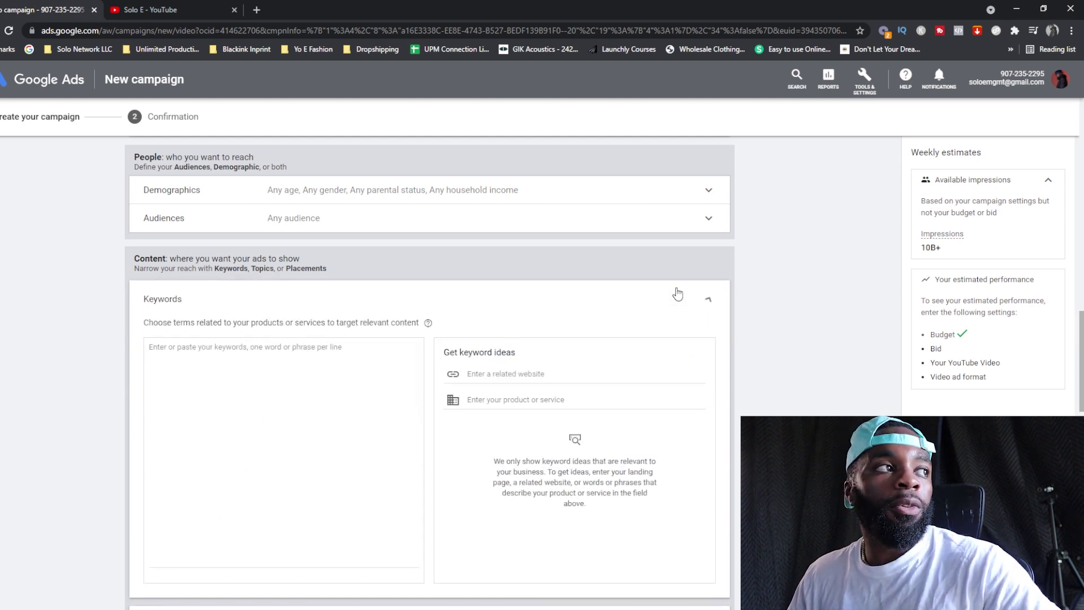
click(264, 348)
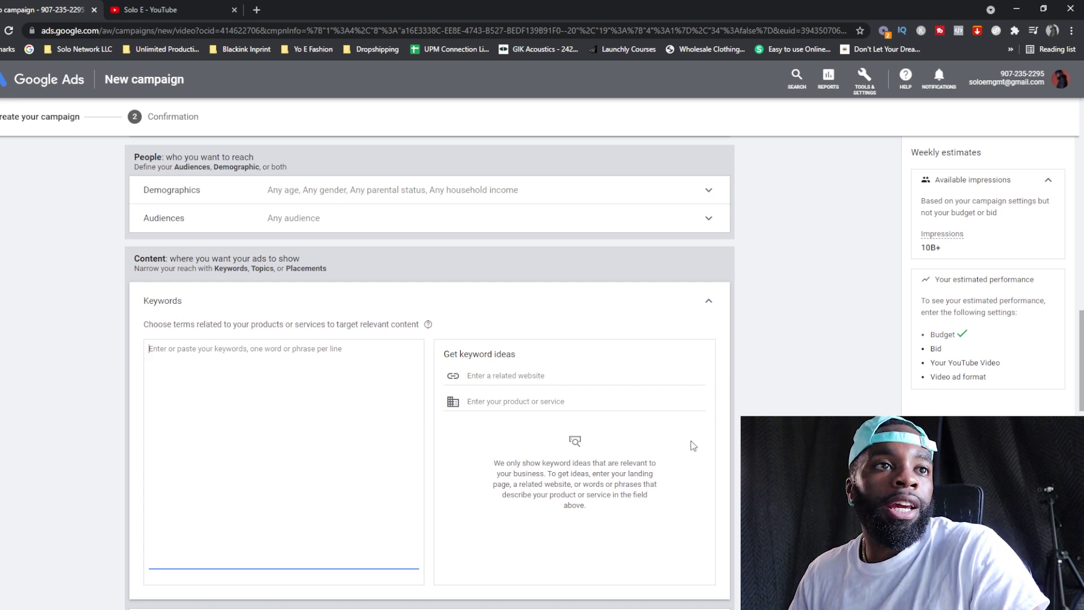
scroll(212, 376, down, 3)
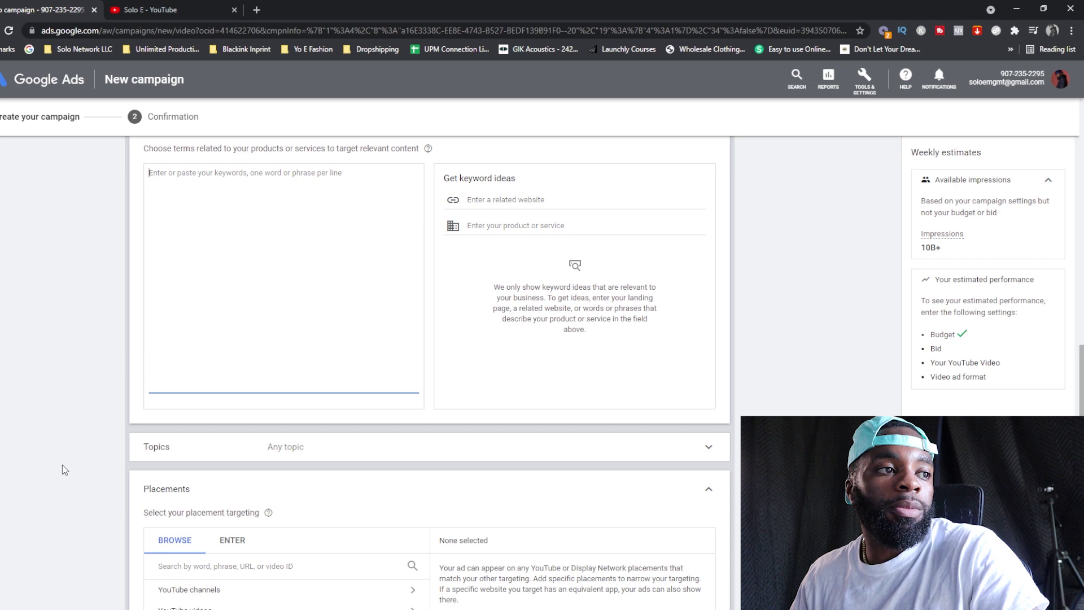
Set the ad group's maximum CPV bid to $0.08.
scroll(165, 448, down, 2)
scroll(7, 518, up, 1)
scroll(15, 515, down, 6)
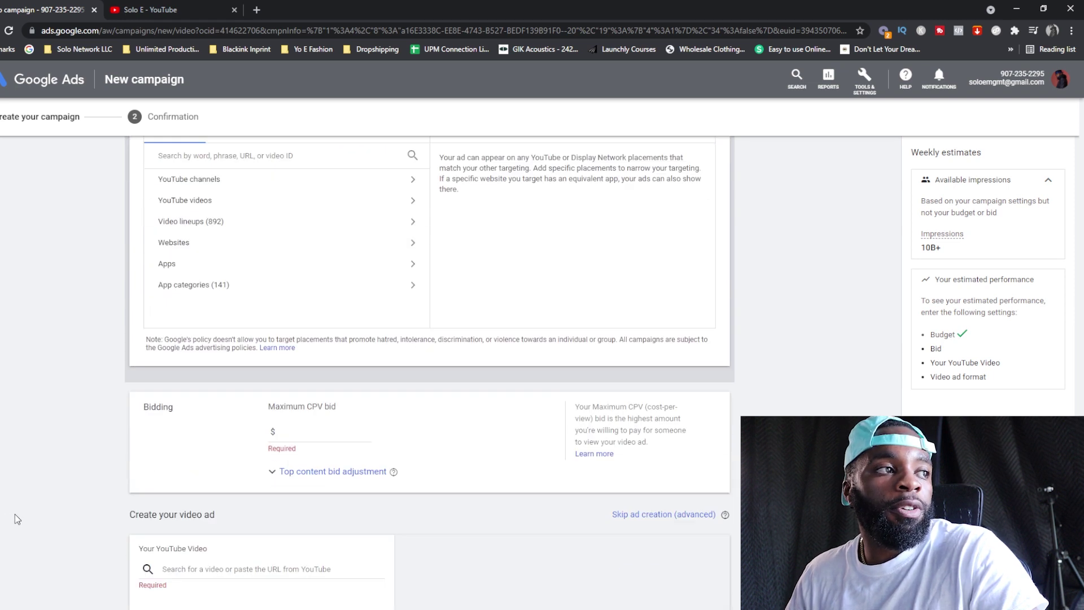
click(332, 430)
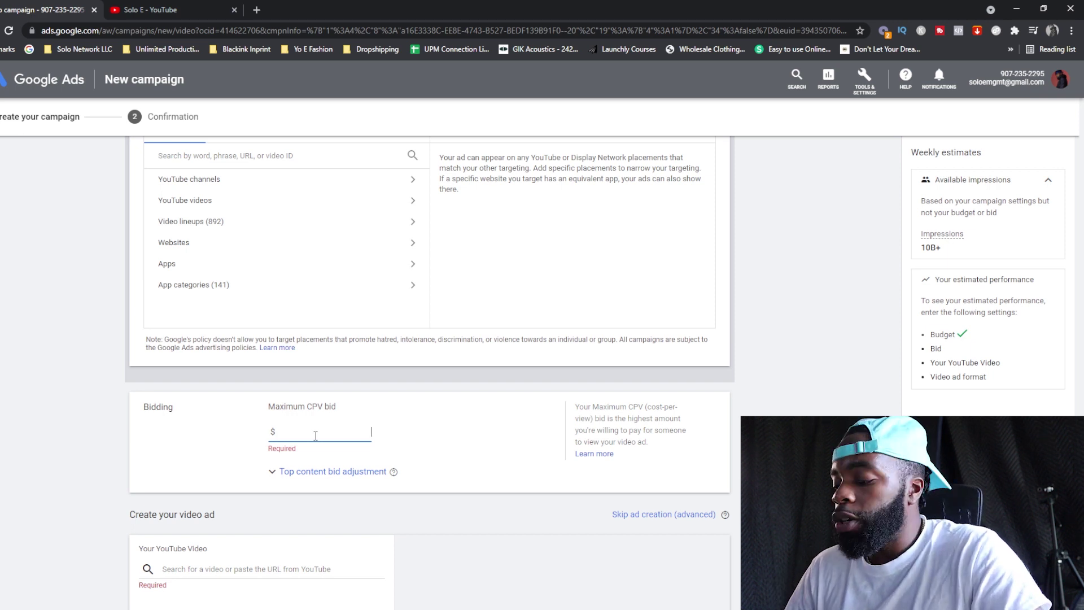
text(0.08)
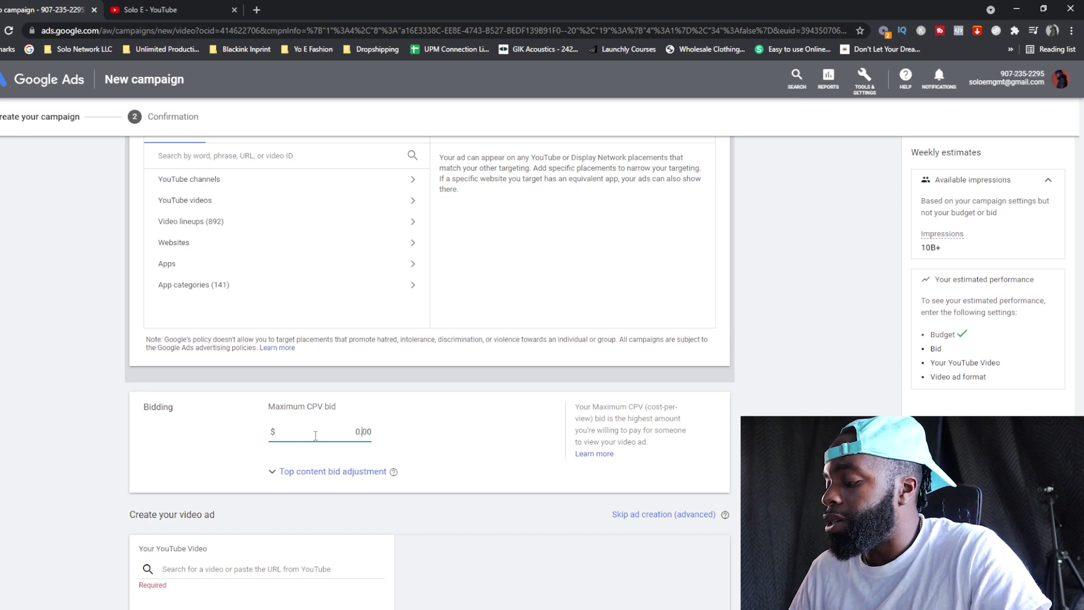
click(768, 446)
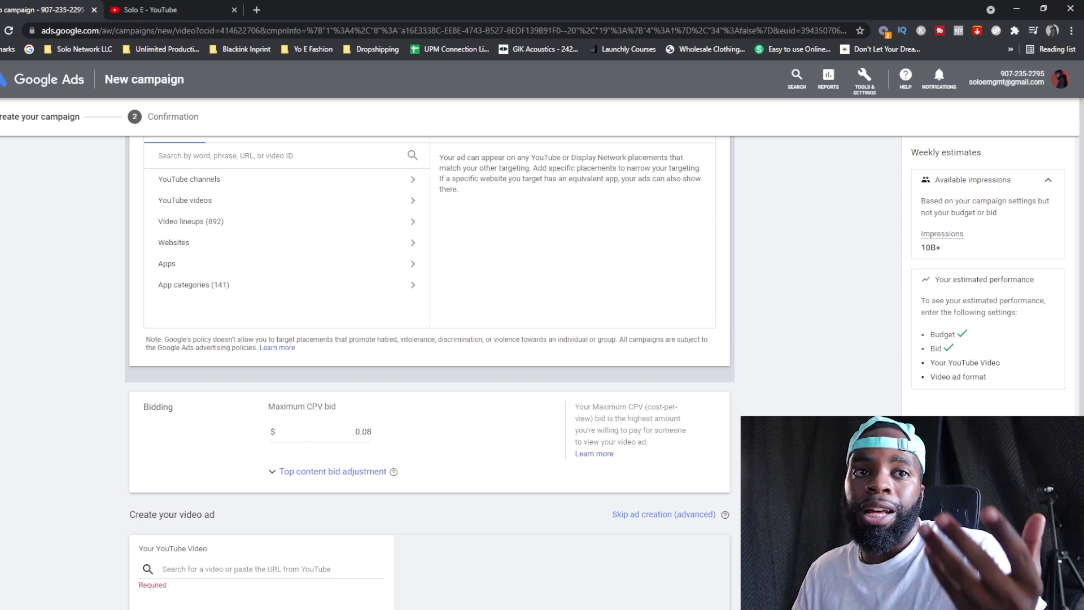
scroll(430, 373, down, 2)
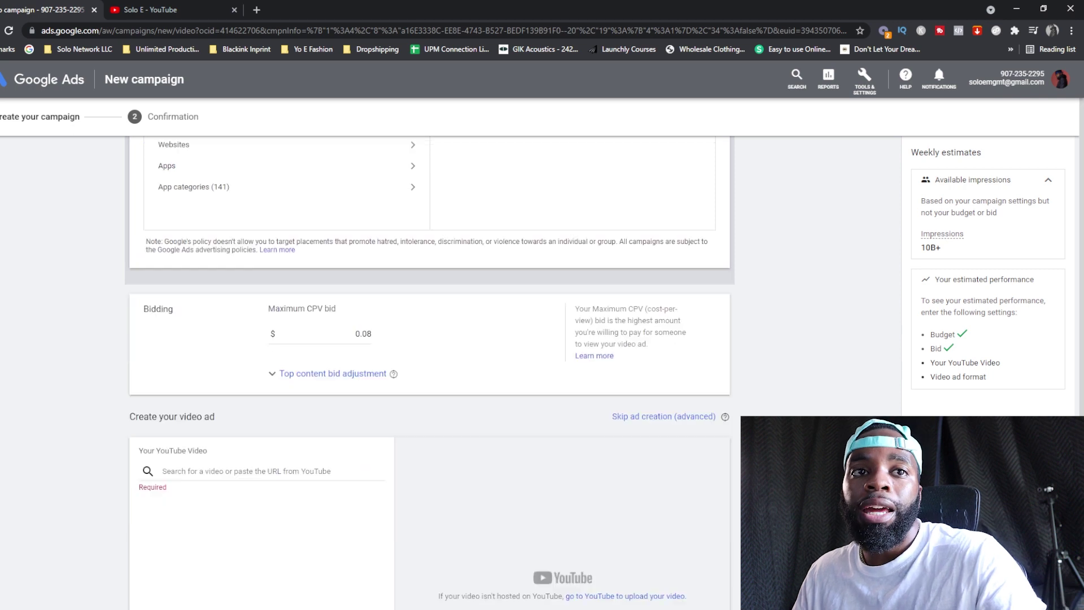
scroll(429, 373, down, 3)
scroll(429, 373, up, 1)
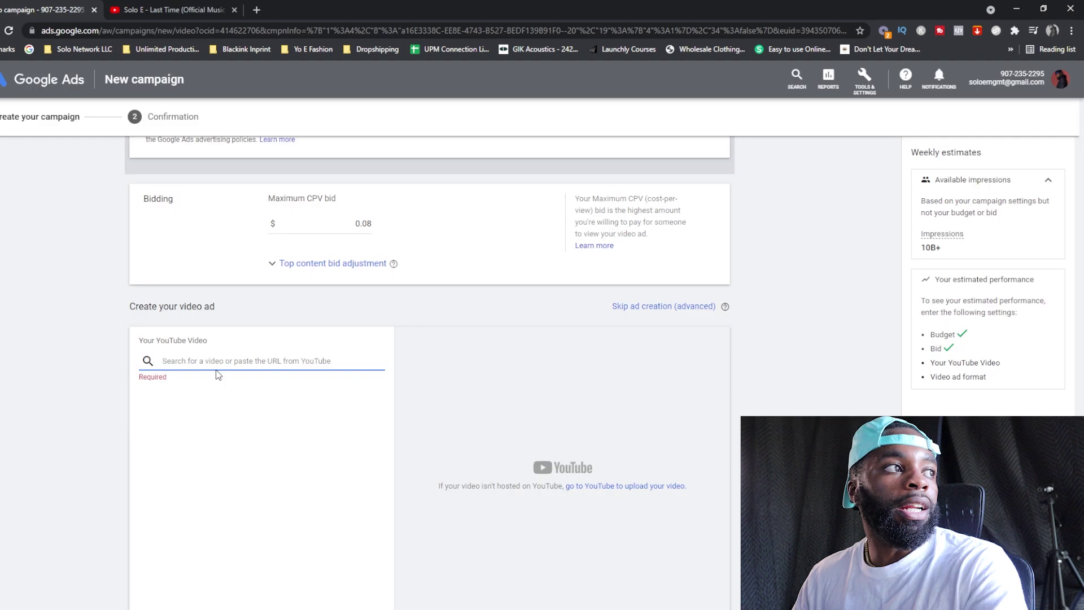
text(https://www.youtube.com/watch?v=UF3bNL4WAtc)
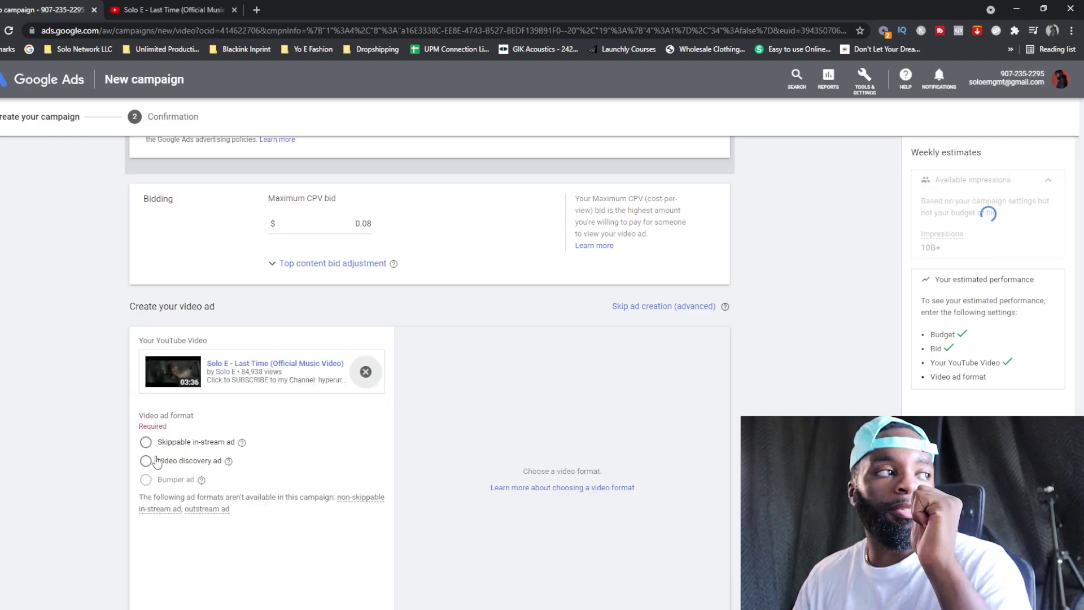
click(146, 461)
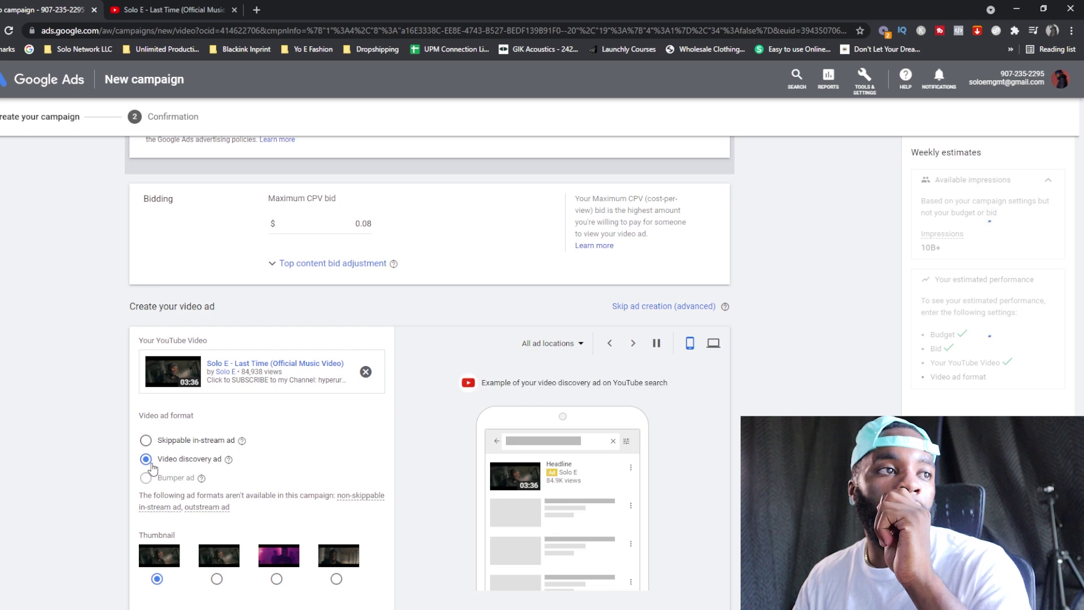
Preview the skippable in-stream ad format and return to the video discovery ad format.
scroll(152, 469, down, 2)
scroll(152, 469, up, 2)
scroll(430, 316, down, 2)
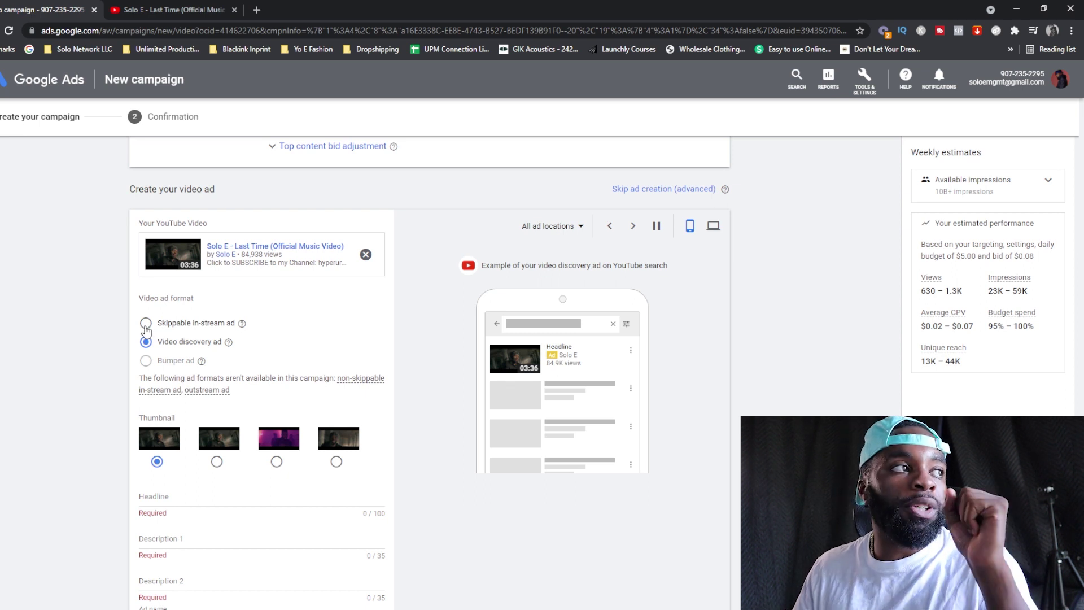
click(145, 325)
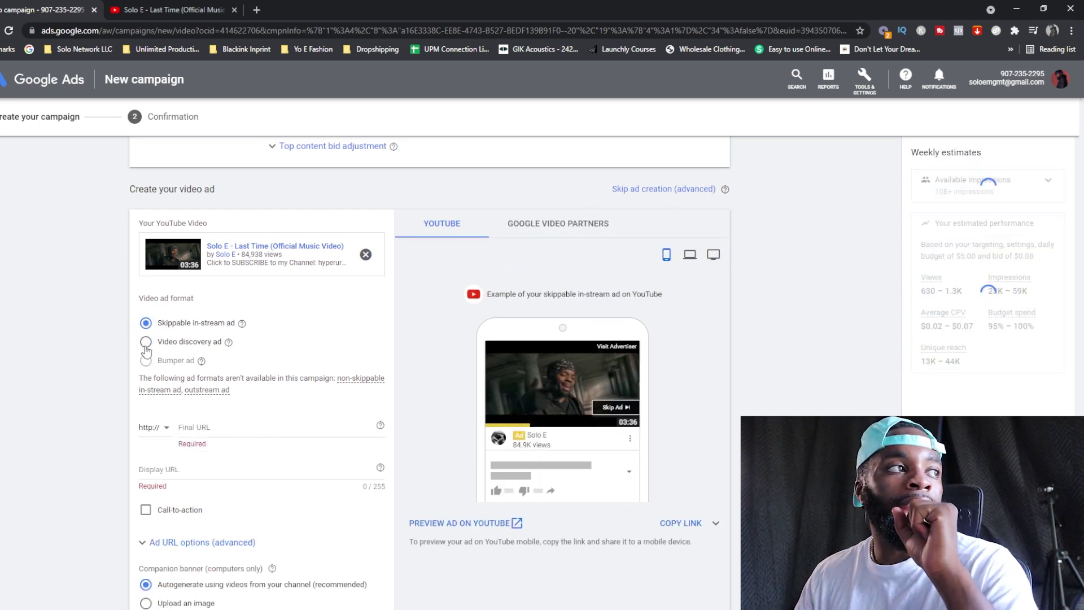
click(145, 343)
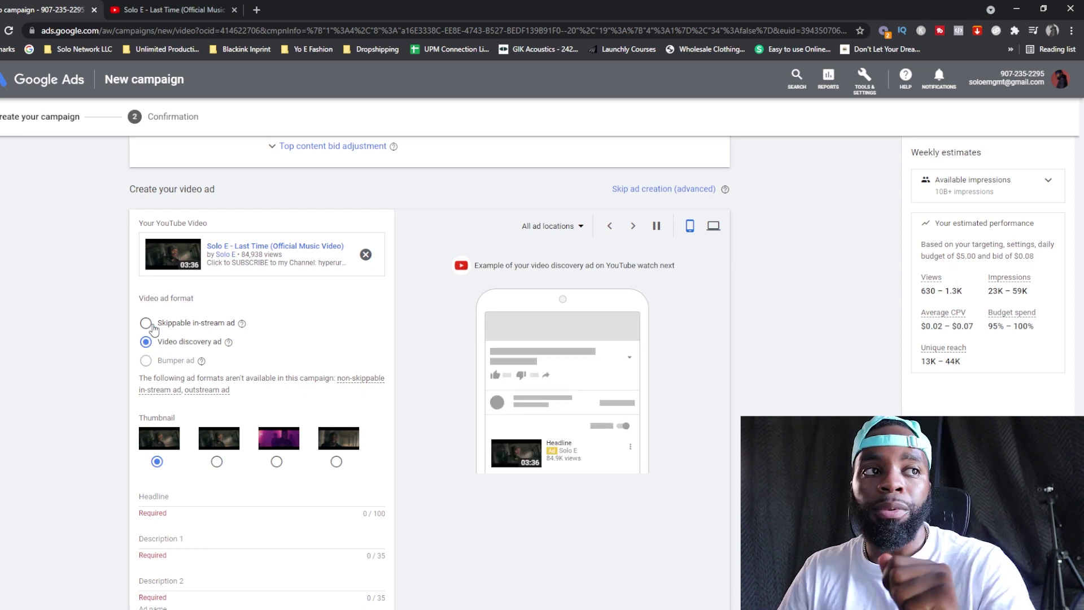
click(148, 324)
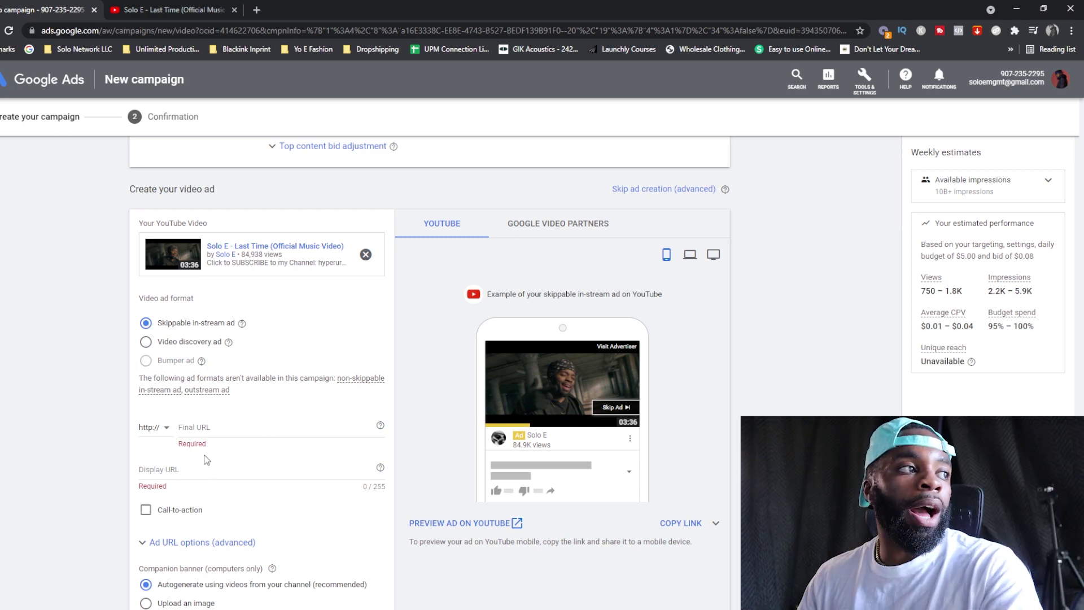
click(212, 429)
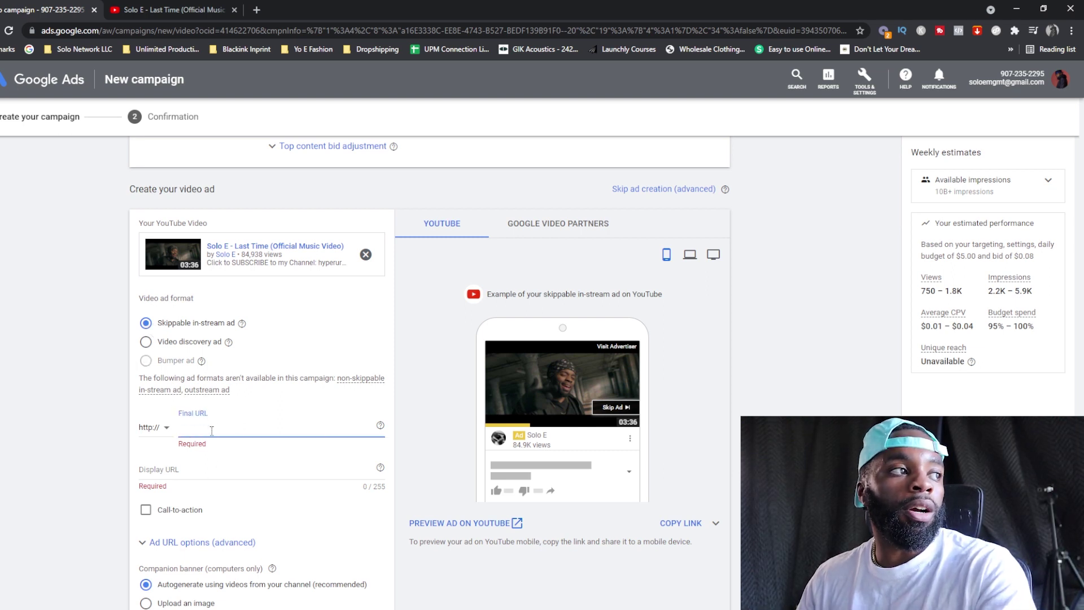
text(www.youtube.com/watch?v=UF3bNL4WAtc)
click(187, 471)
text(https://www.youtube.com/watch?v=UF3bNL4WAtc)
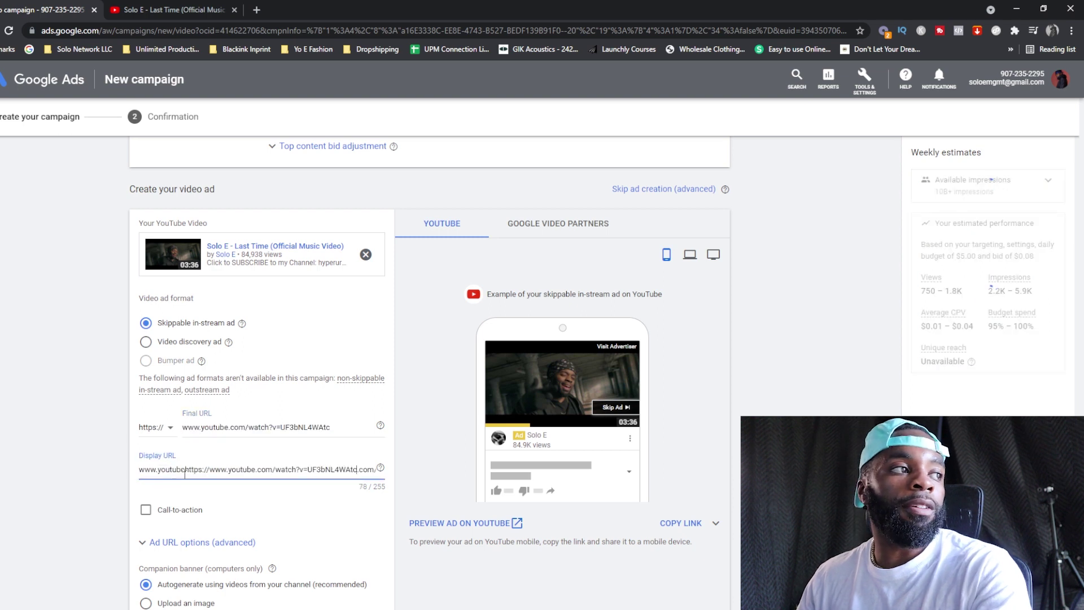
key(ctrl+a)
text(www.youtube.com/watch?v=UF3bNL4WAtc)
click(58, 489)
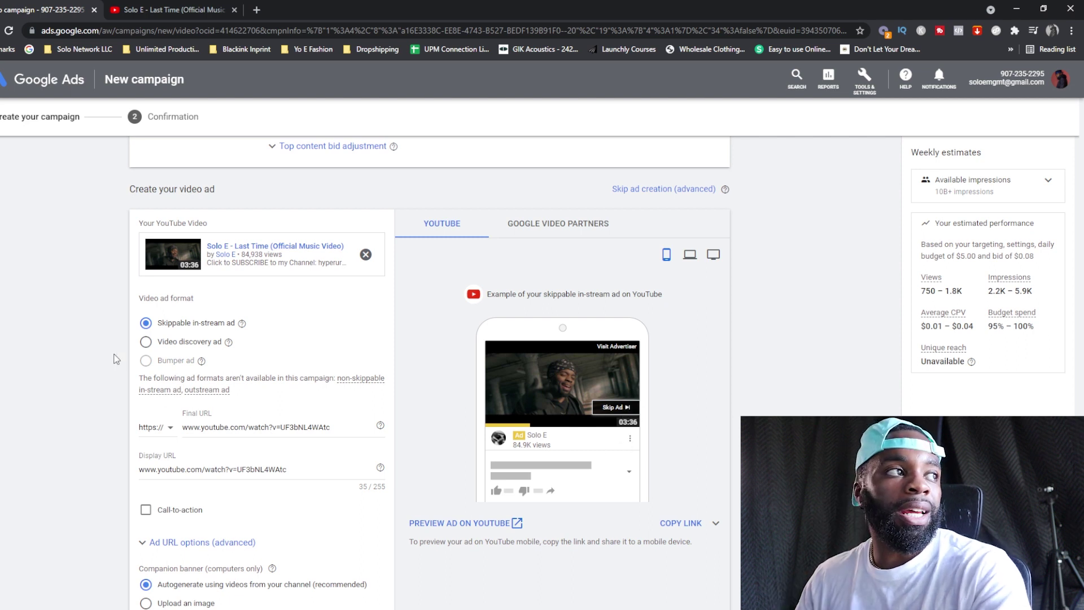
click(146, 342)
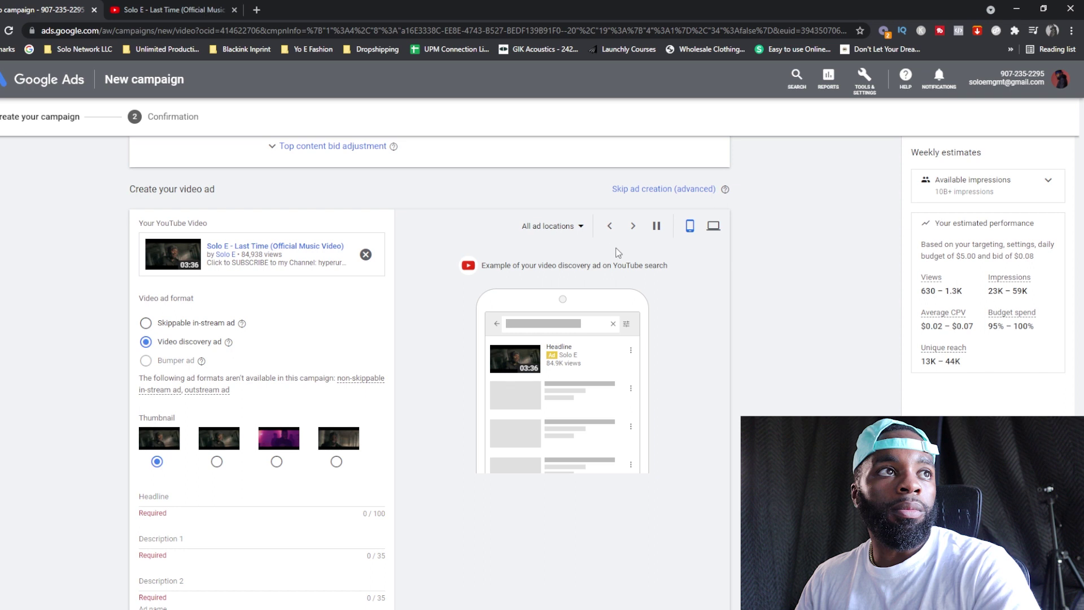
Preview the discovery ad's watch next placement and examine its headline and description fields.
click(633, 226)
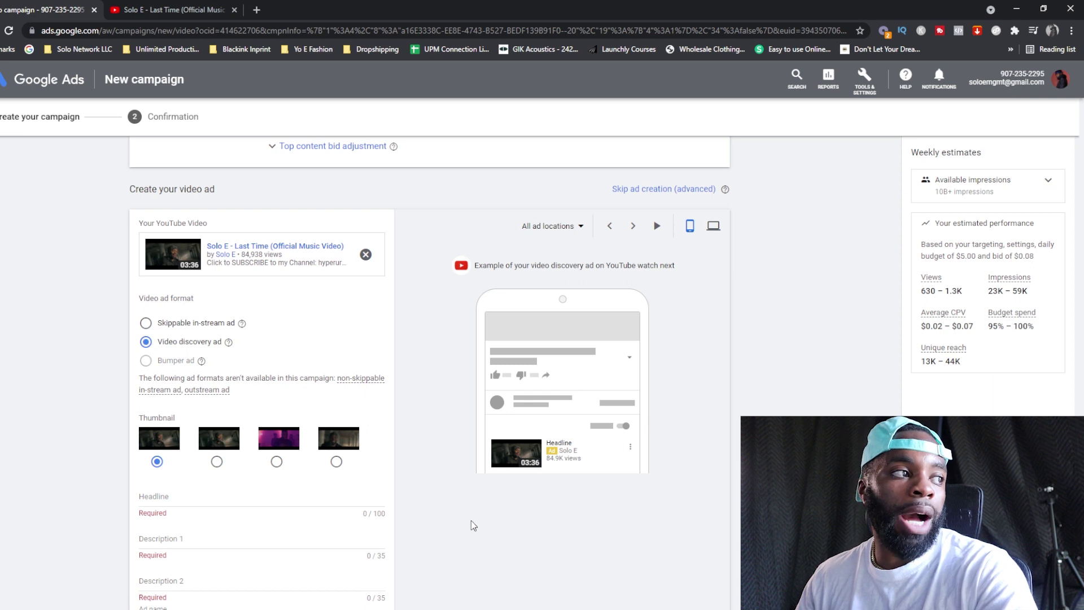
click(169, 498)
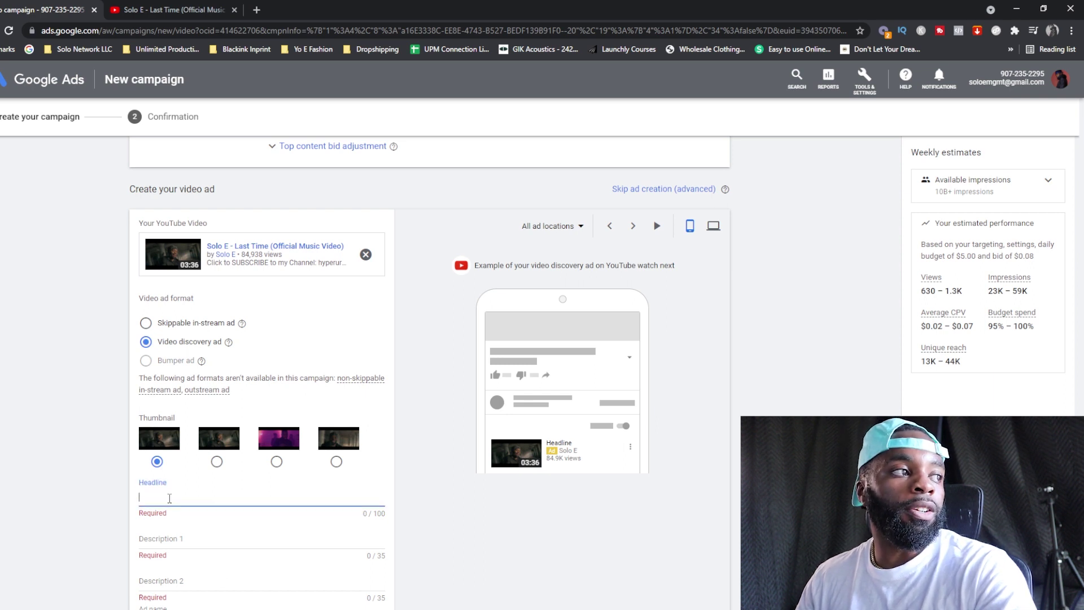
click(174, 552)
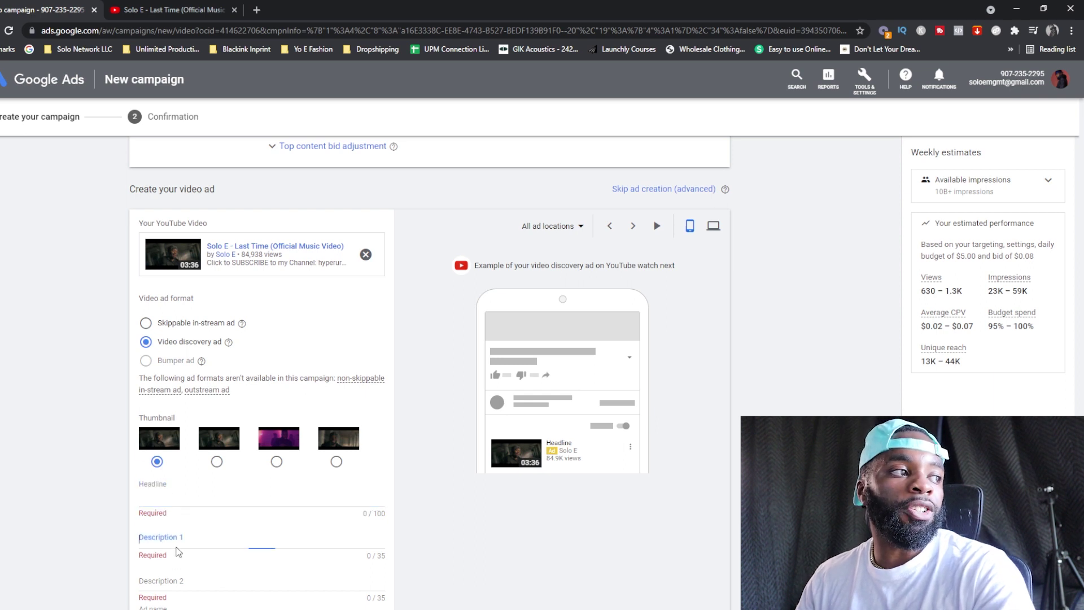
click(189, 586)
scroll(189, 584, down, 1)
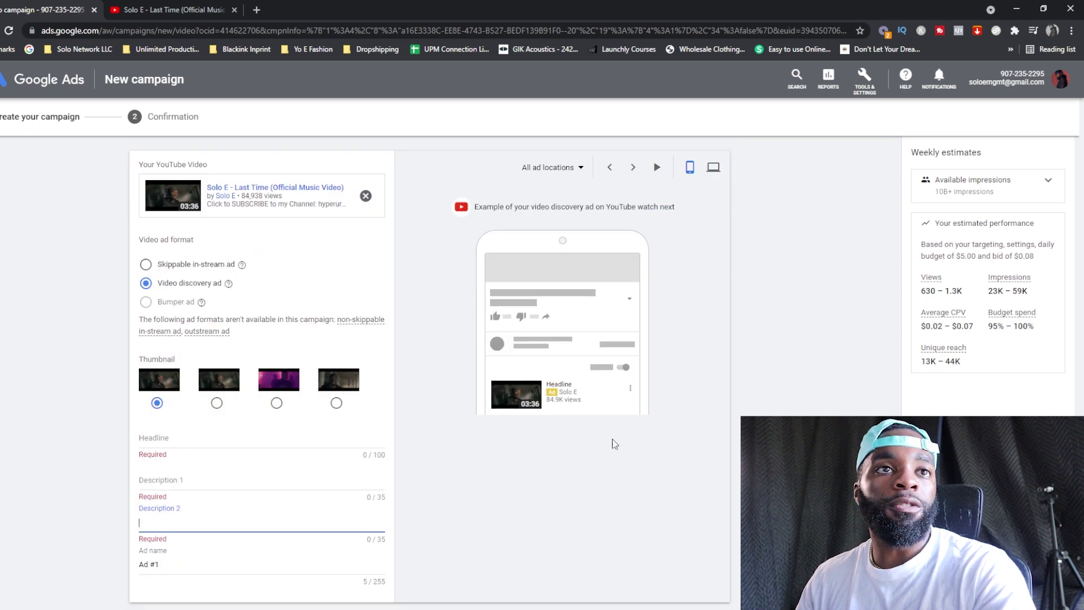
scroll(620, 460, up, 1)
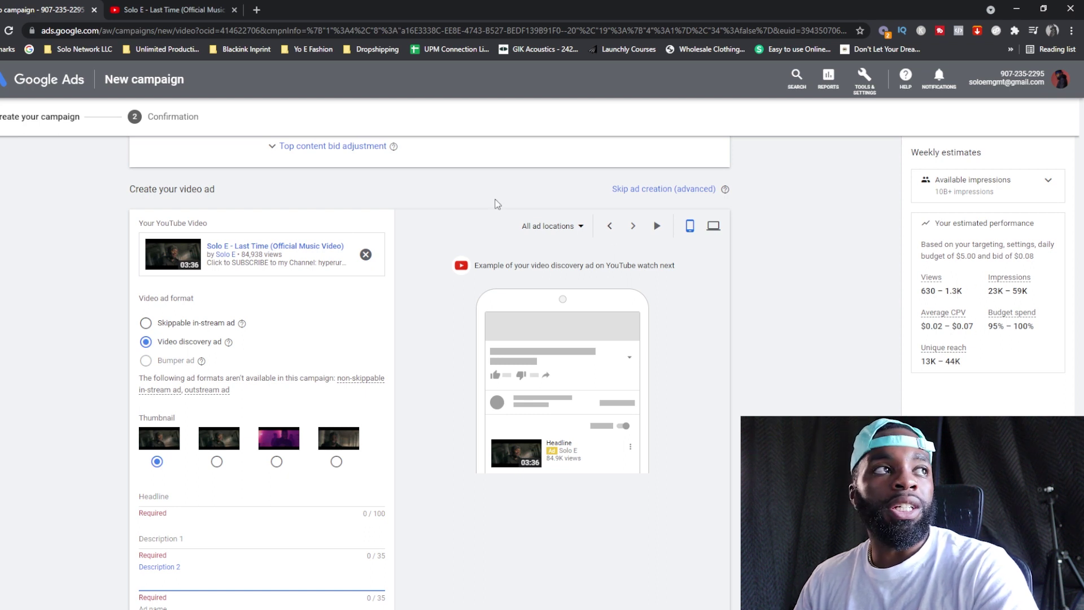
Set the campaign's daily budget to $20.00.
scroll(465, 299, up, 2)
scroll(464, 299, up, 10)
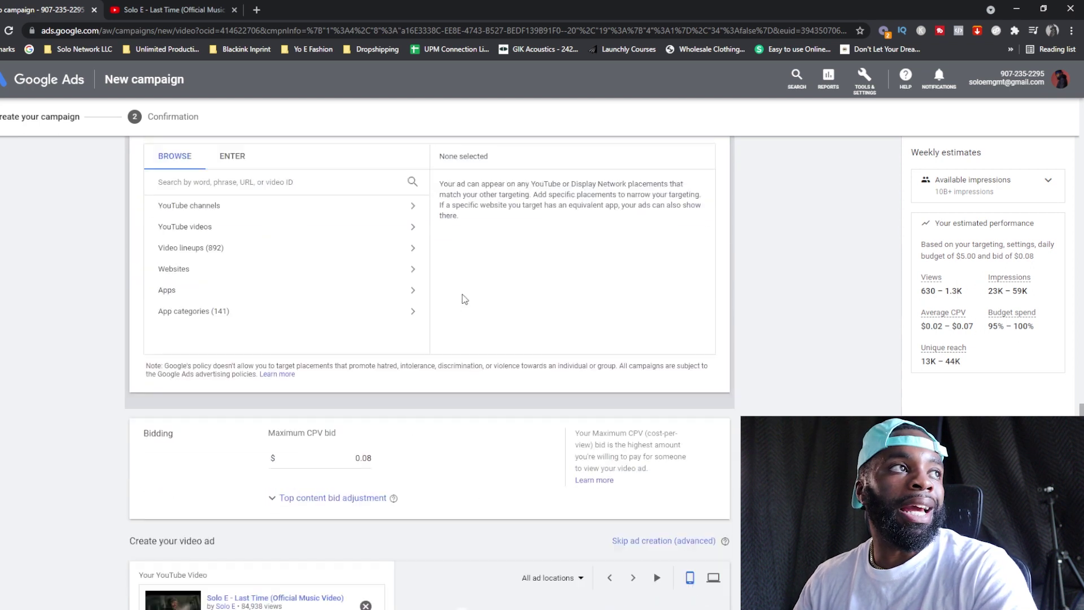
scroll(465, 298, up, 15)
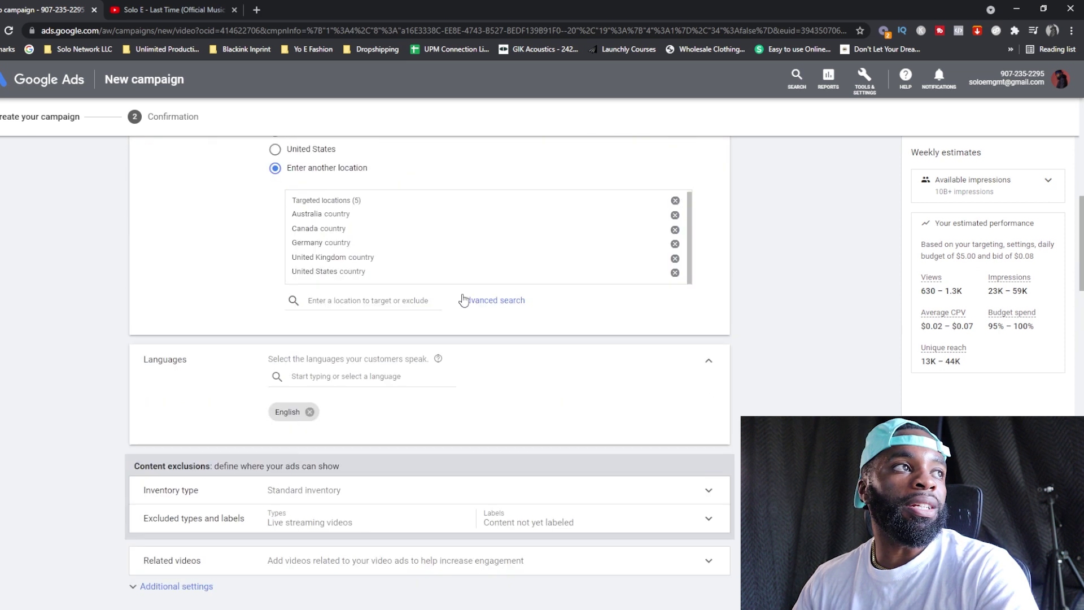
scroll(471, 260, up, 1)
drag(440, 267, 512, 258)
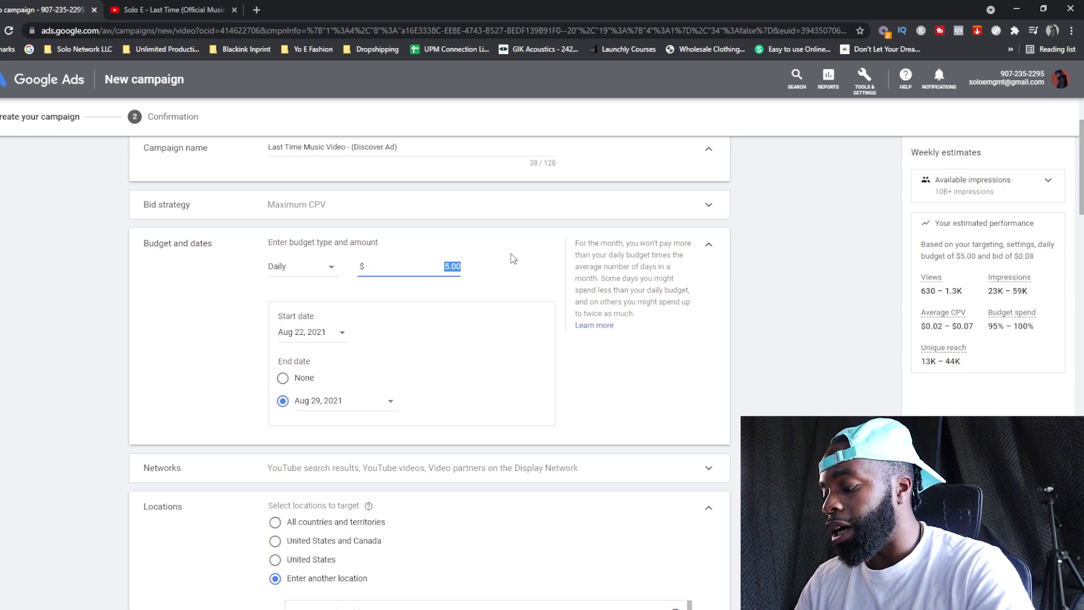
text(20.00)
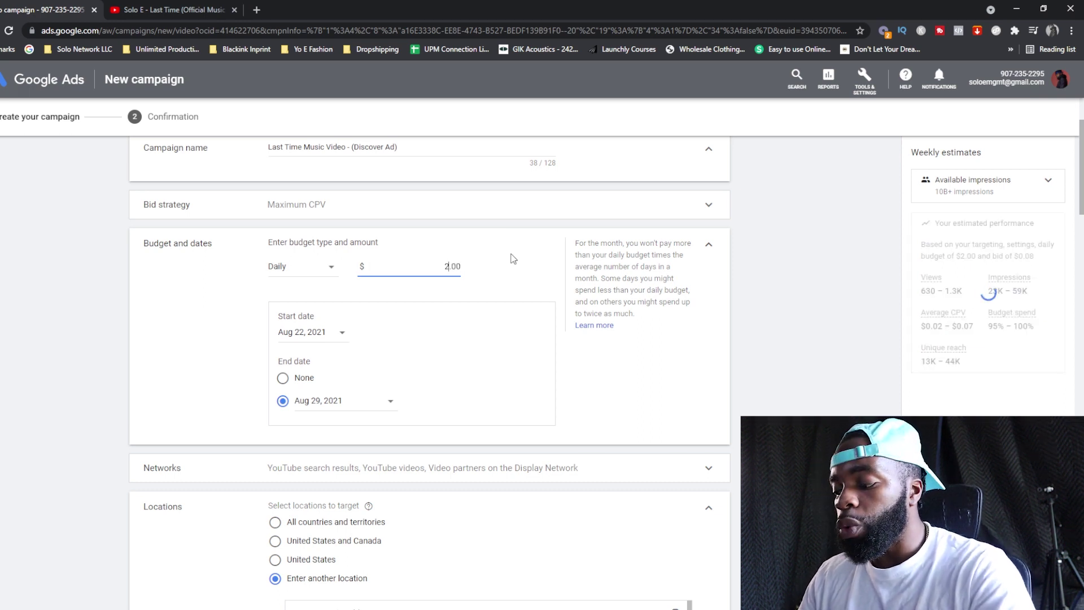
click(772, 327)
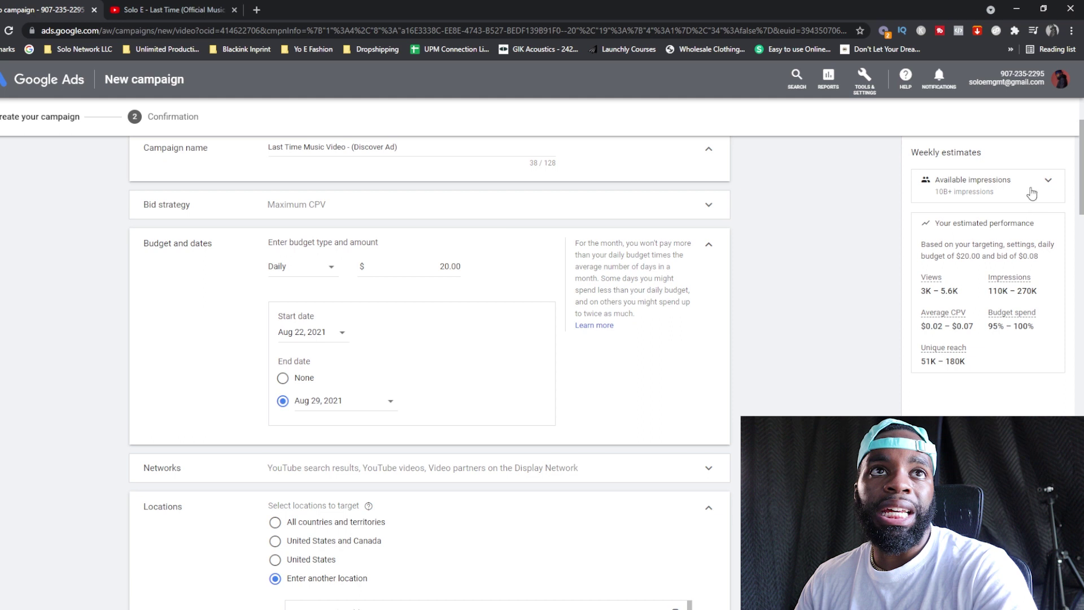
scroll(1068, 240, down, 5)
scroll(1068, 240, down, 6)
scroll(1062, 271, up, 12)
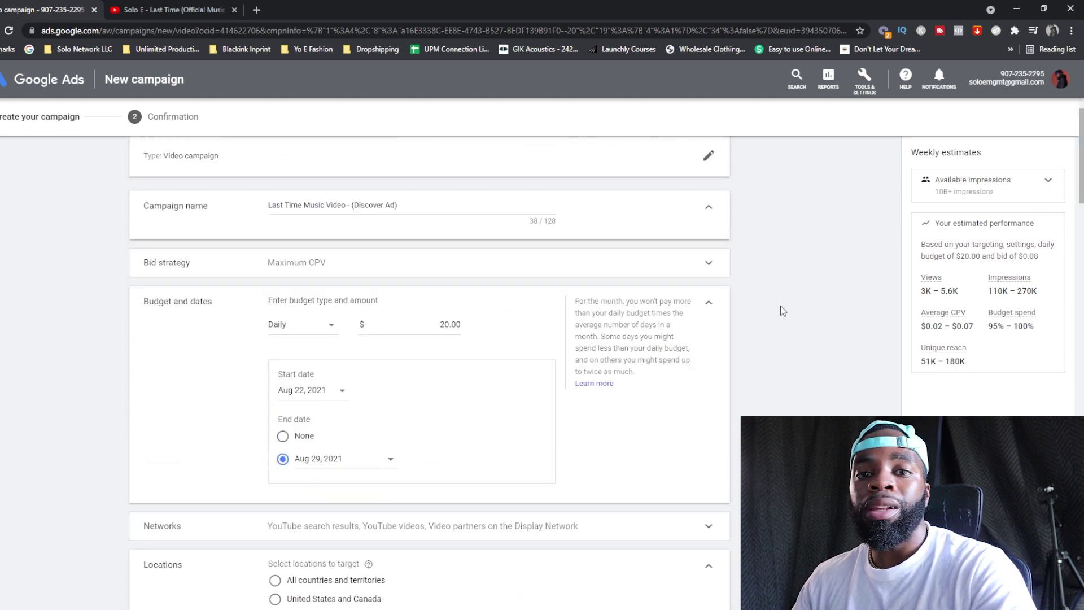